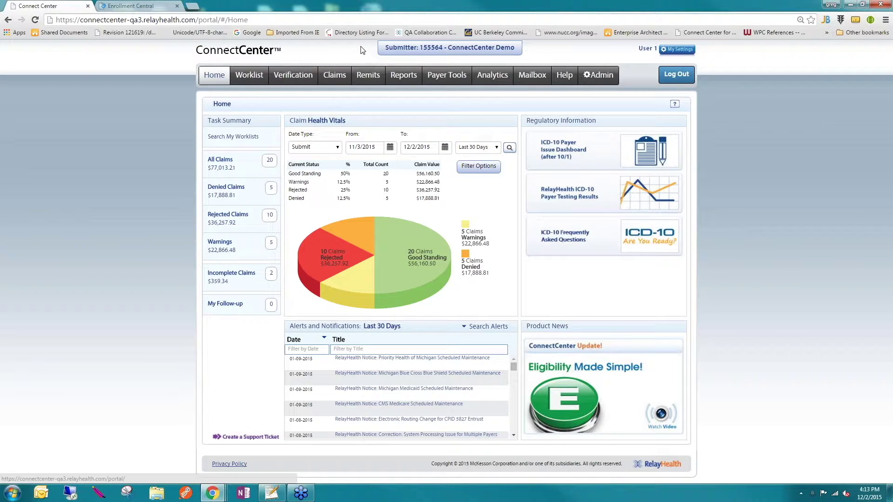
Step: Open the blank form for submitting a new eligibility request
mouse_move(293, 75)
click(310, 94)
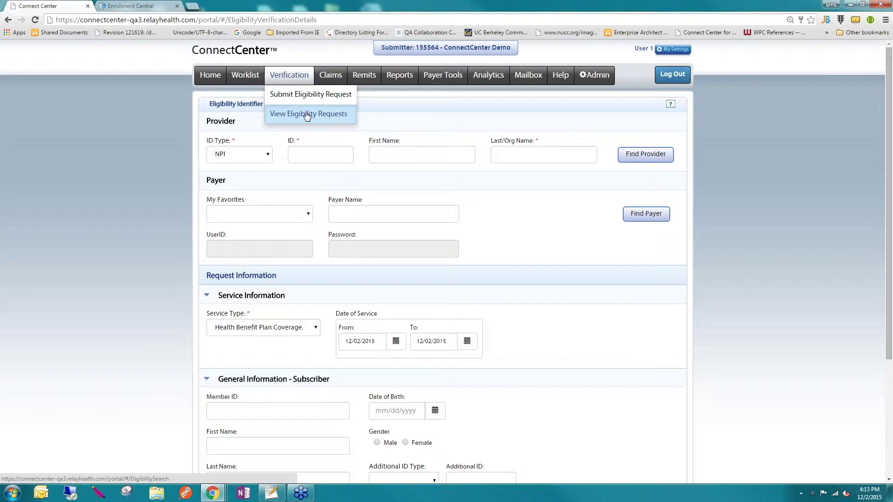
Step: Search the existing eligibility requests from the last 30 days and open the successful request for payer HUMANA
click(307, 115)
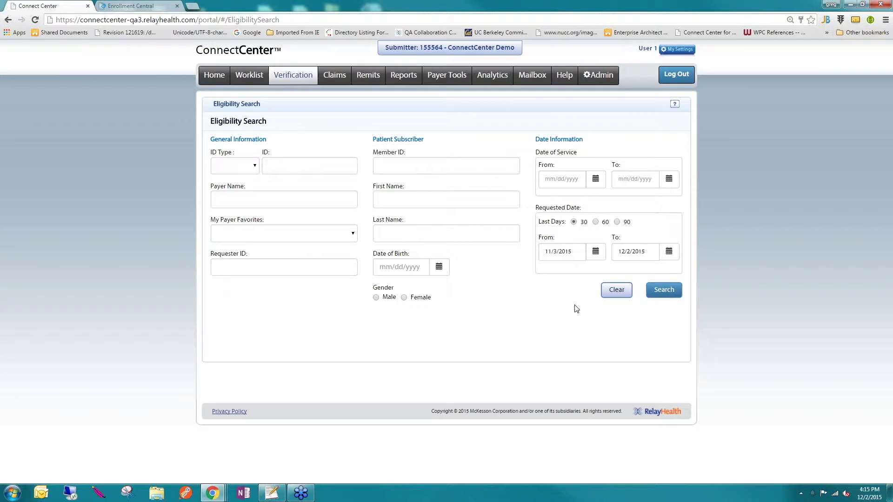
click(674, 295)
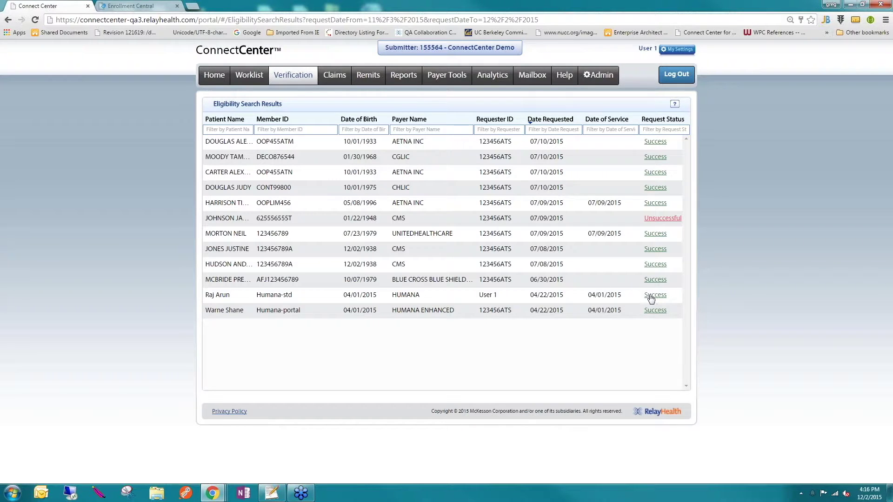
click(632, 271)
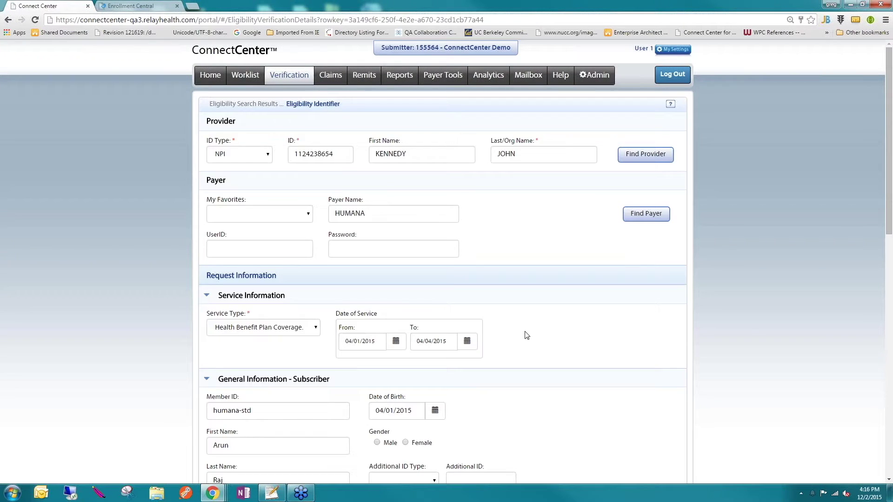
Step: Review the HUMANA request's provider, payer and subscriber details, the returned demographic information and the coinsurance eligibility entries
scroll(542, 300, down, 2)
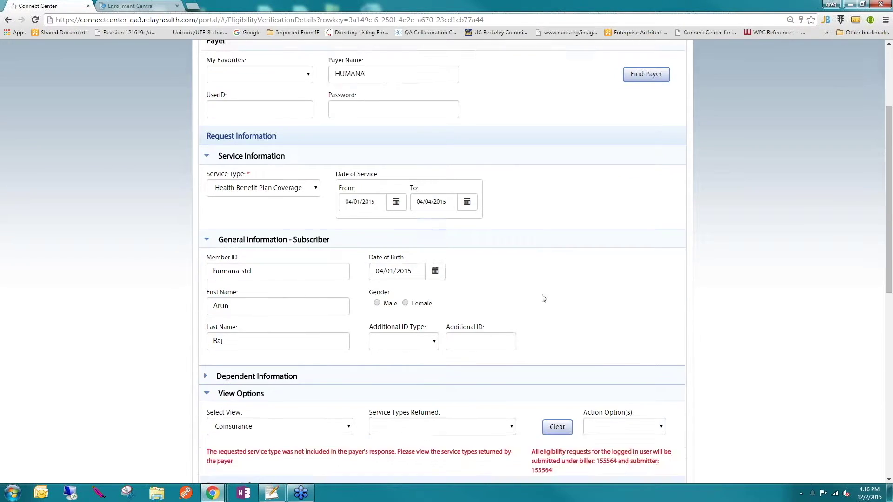
scroll(504, 173, up, 2)
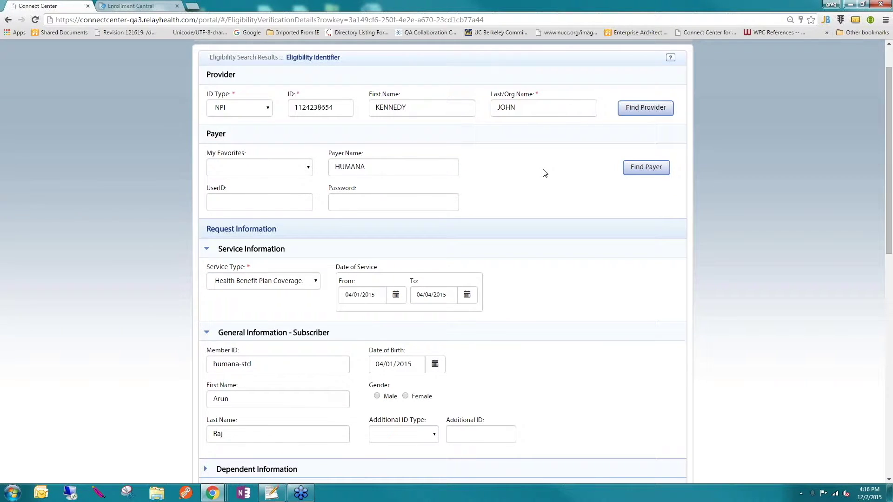
scroll(512, 131, down, 1)
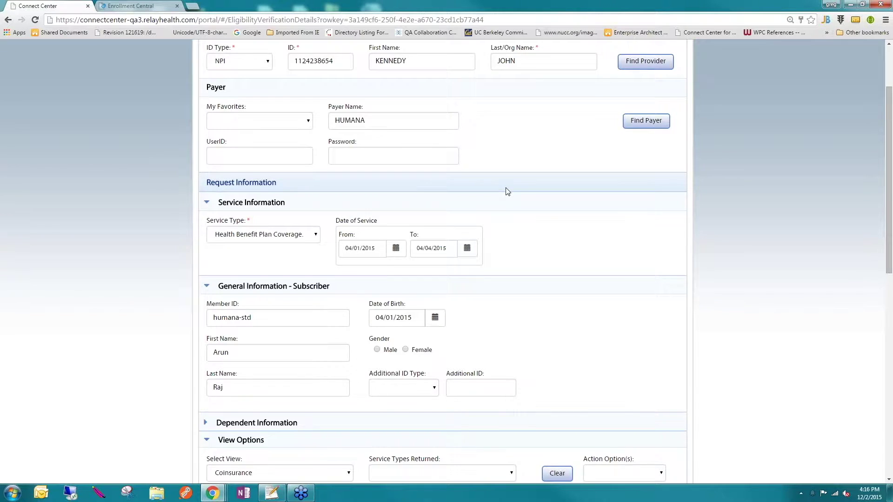
scroll(508, 191, down, 2)
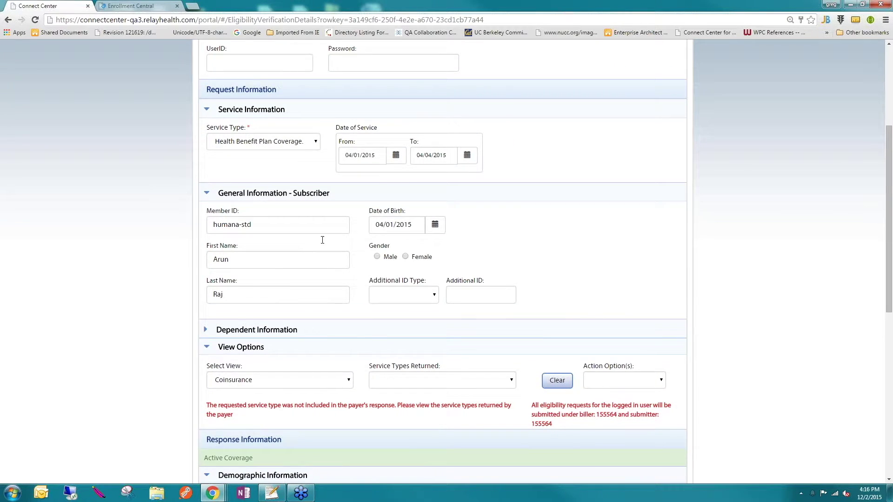
scroll(323, 240, down, 5)
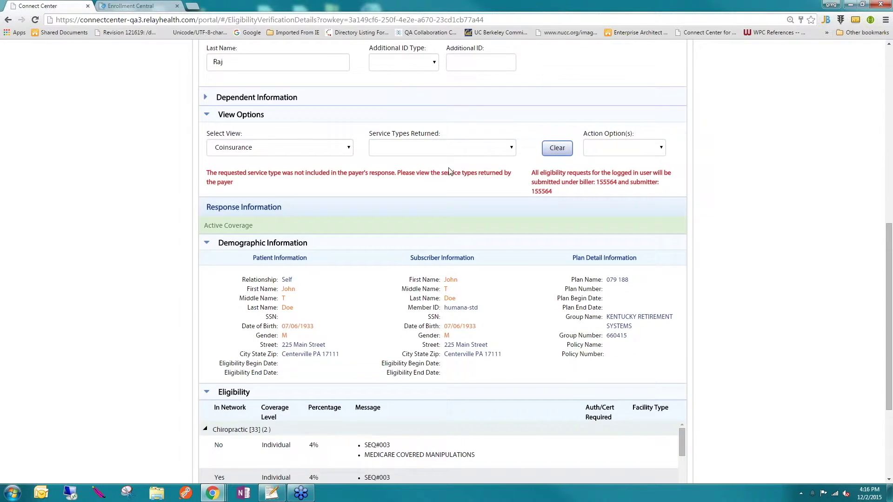
scroll(475, 186, down, 2)
scroll(475, 186, up, 1)
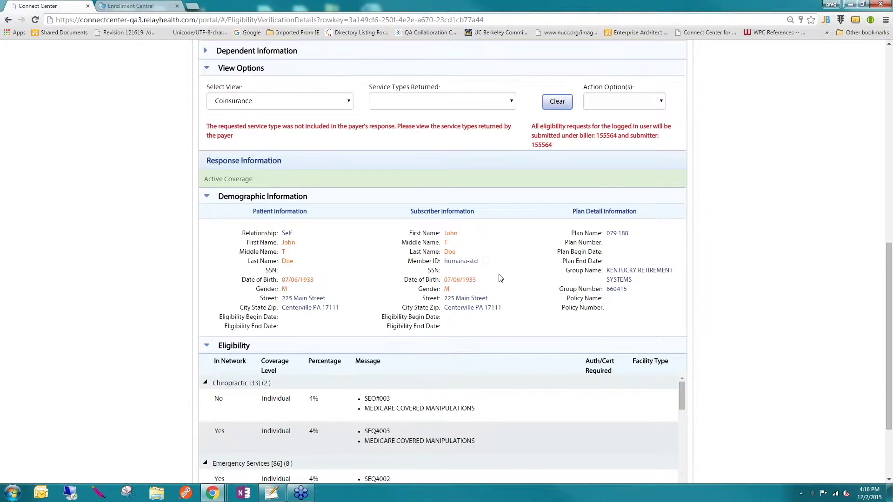
scroll(501, 278, up, 1)
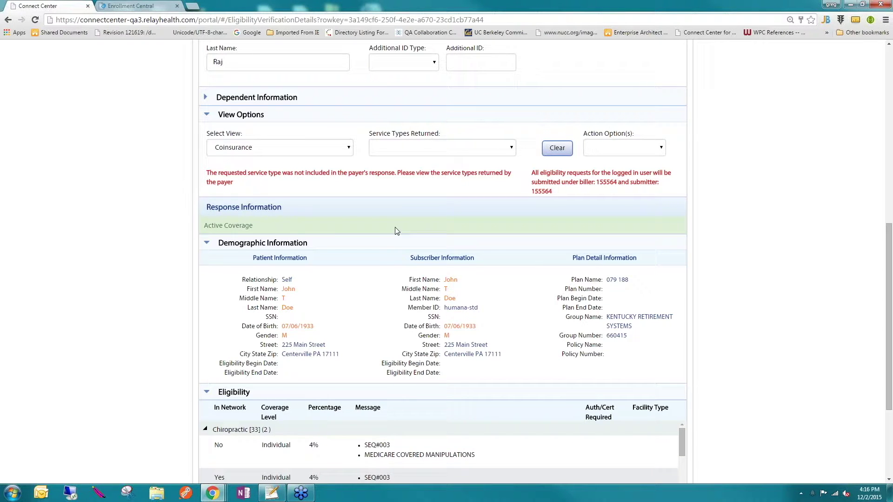
scroll(397, 230, down, 1)
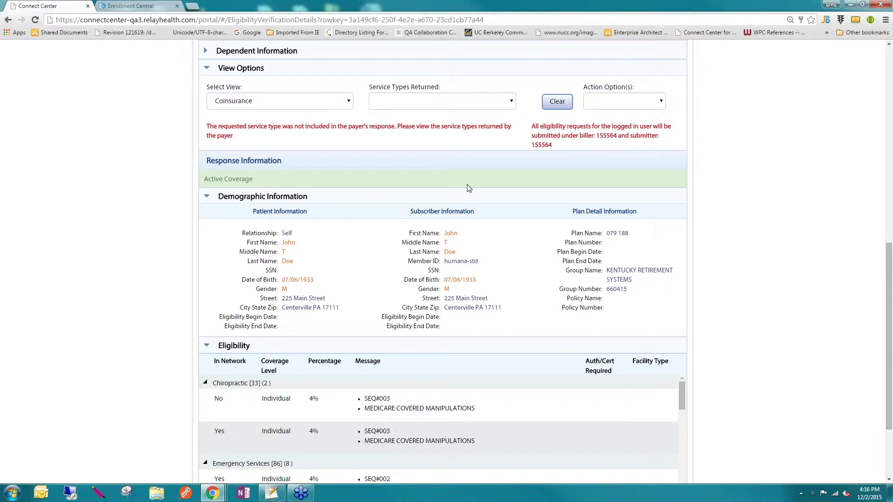
scroll(469, 188, down, 1)
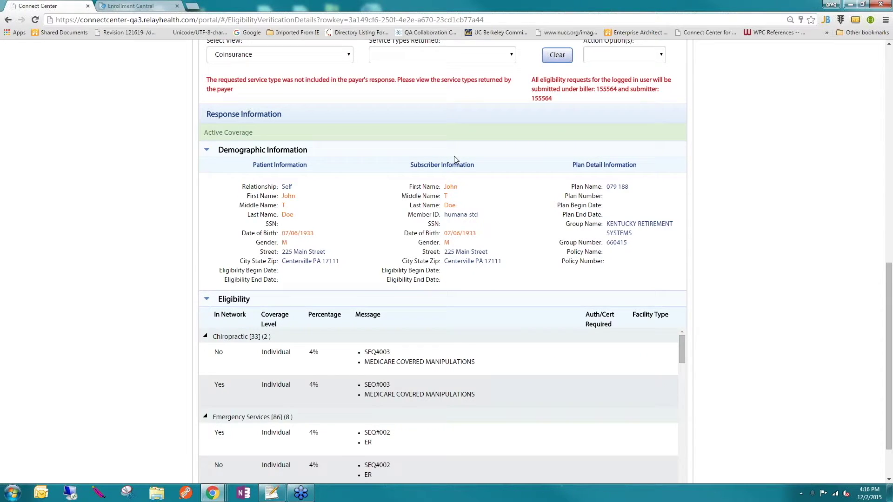
scroll(455, 159, down, 1)
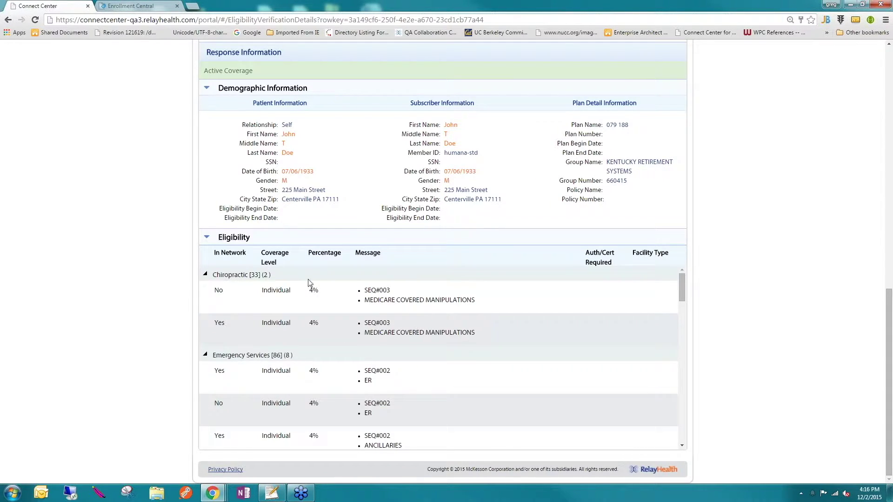
scroll(381, 378, up, 1)
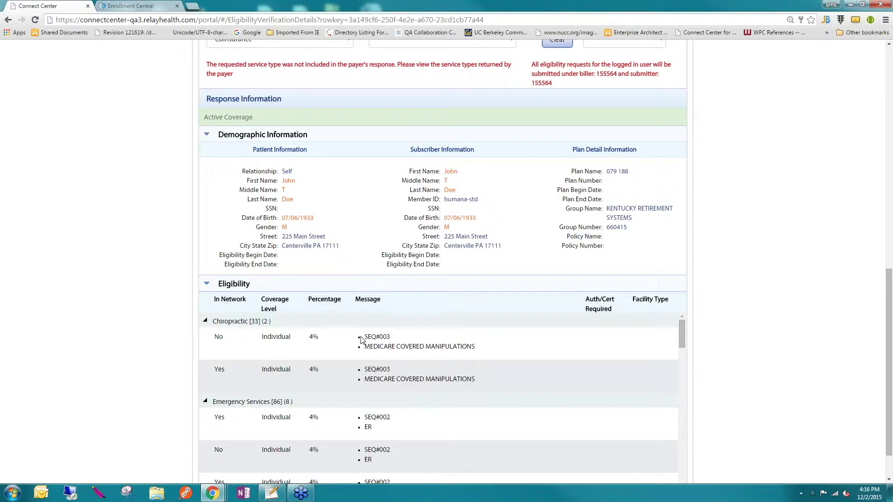
scroll(363, 338, up, 2)
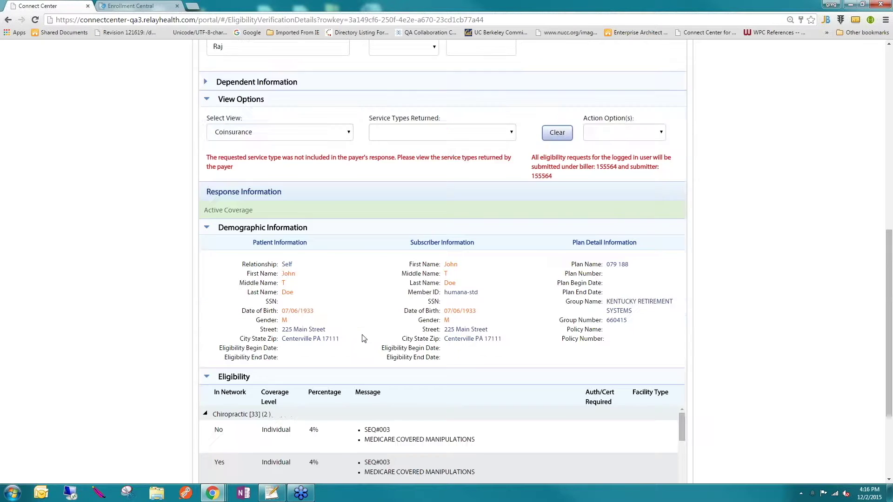
Step: Change the selected view of the eligibility response to Deductible and look over the resulting eligibility entries
scroll(363, 338, up, 3)
click(328, 273)
click(329, 275)
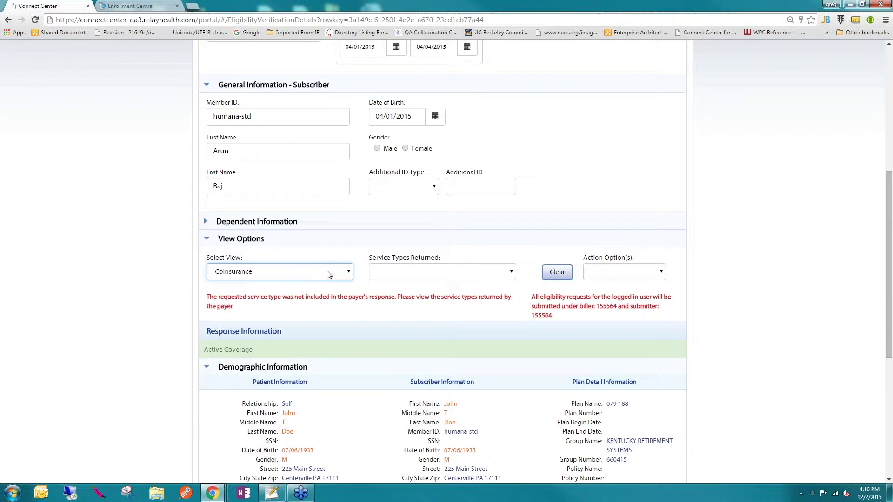
click(285, 277)
click(279, 305)
scroll(317, 292, down, 4)
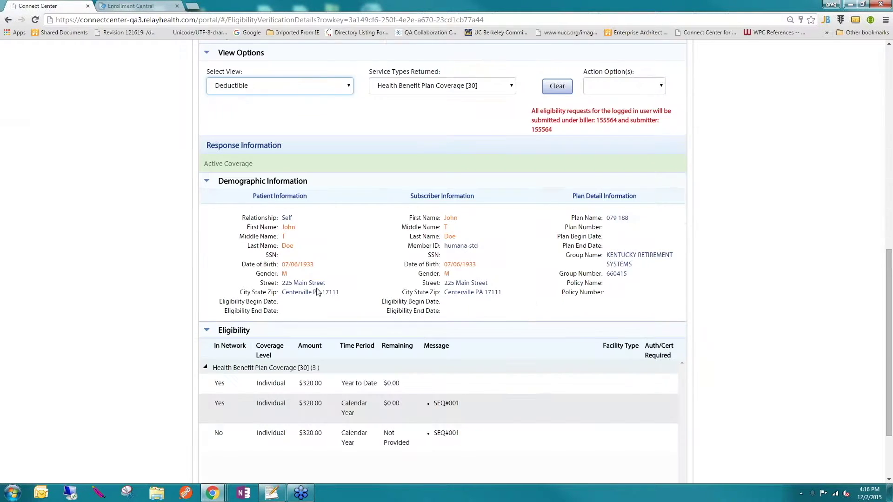
scroll(316, 291, down, 2)
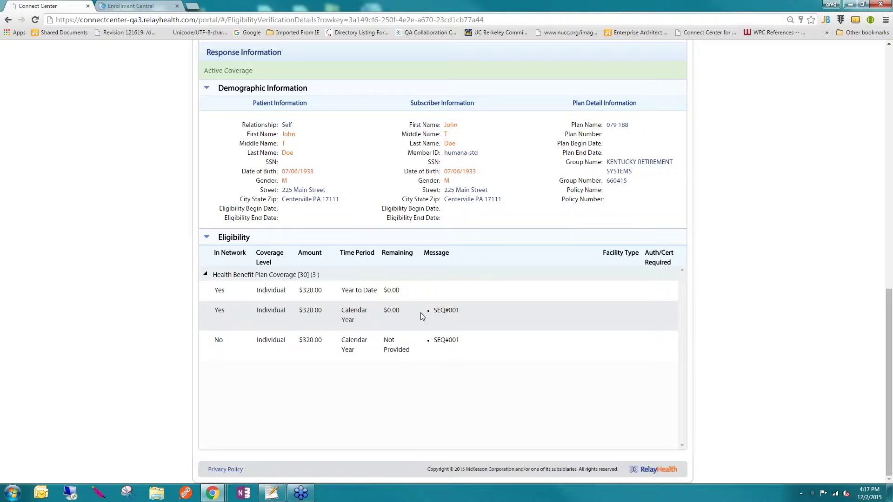
Step: Check the returned service types and show the deductible information for Emergency Services [86]
scroll(409, 314, up, 5)
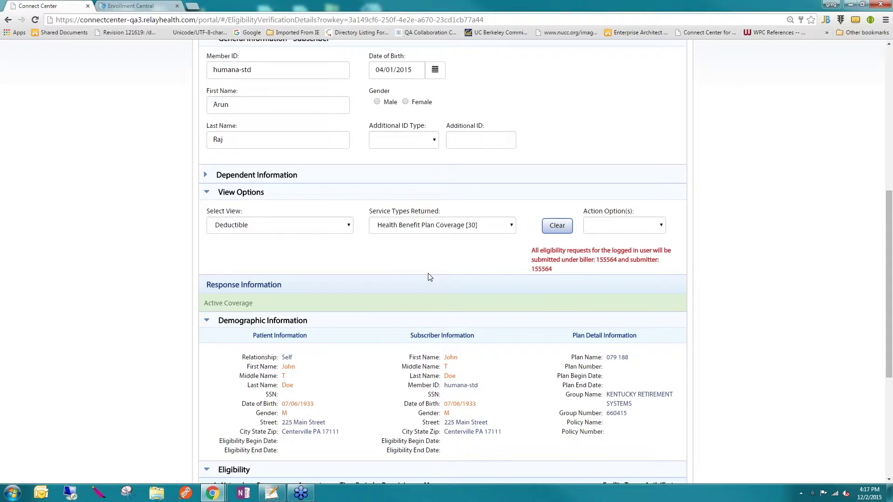
scroll(430, 277, up, 1)
click(430, 274)
click(427, 275)
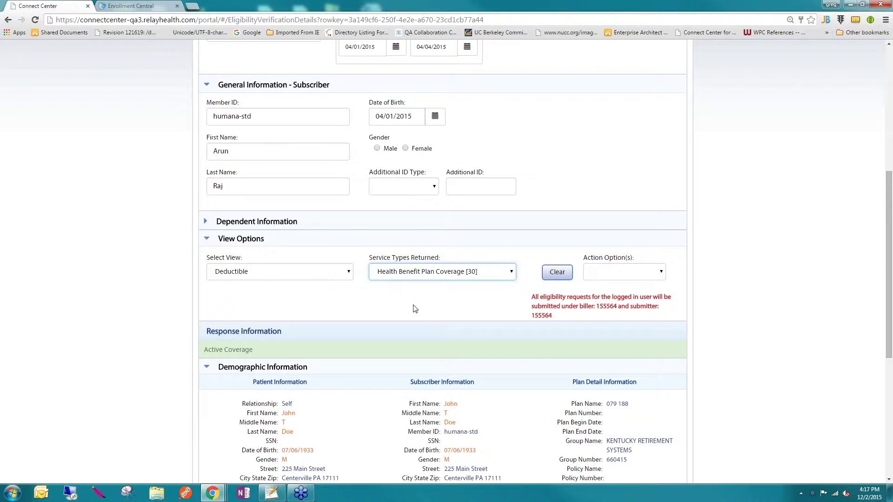
scroll(415, 309, down, 4)
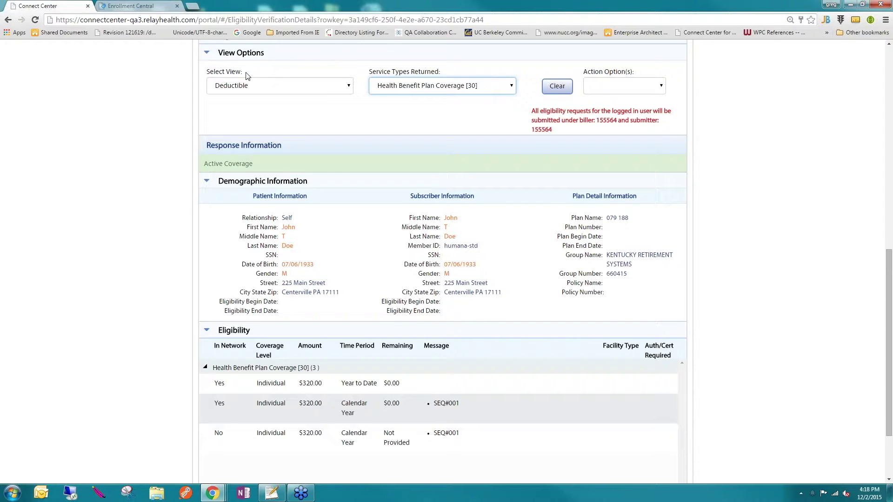
click(400, 89)
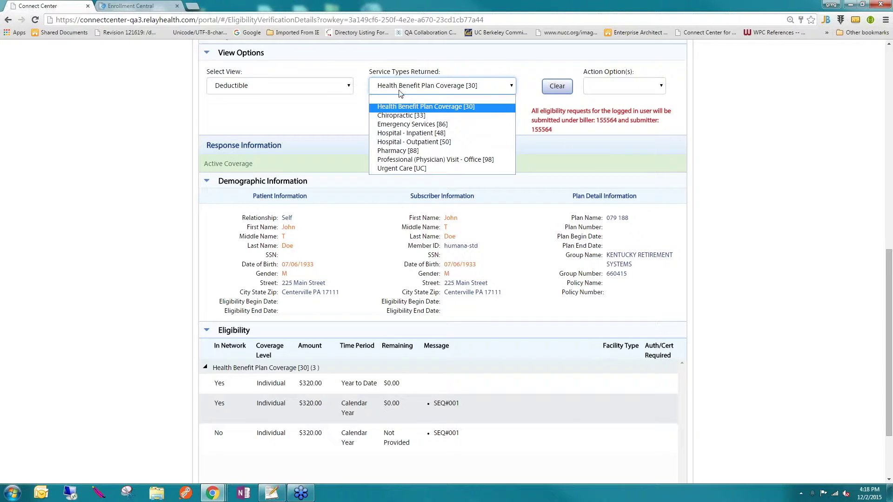
click(437, 124)
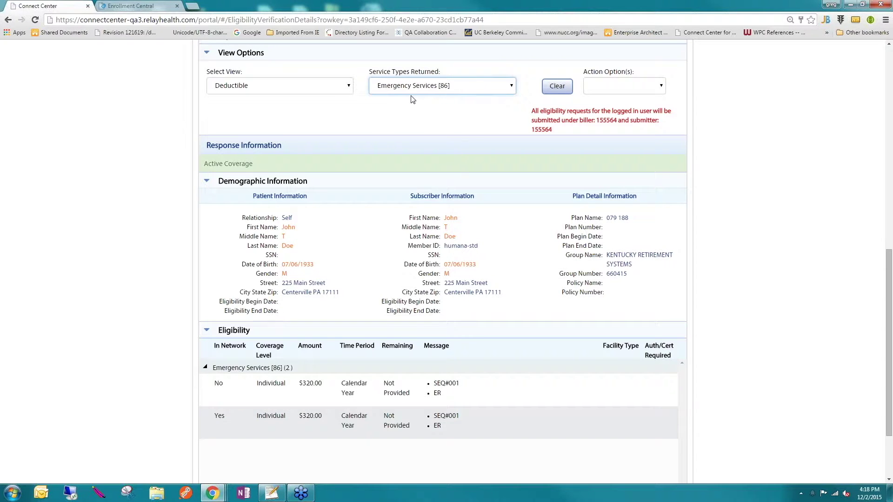
Step: Show the deductible information for Pharmacy [88] and switch the service type to Professional (Physician) Visit - Office [98]
click(459, 89)
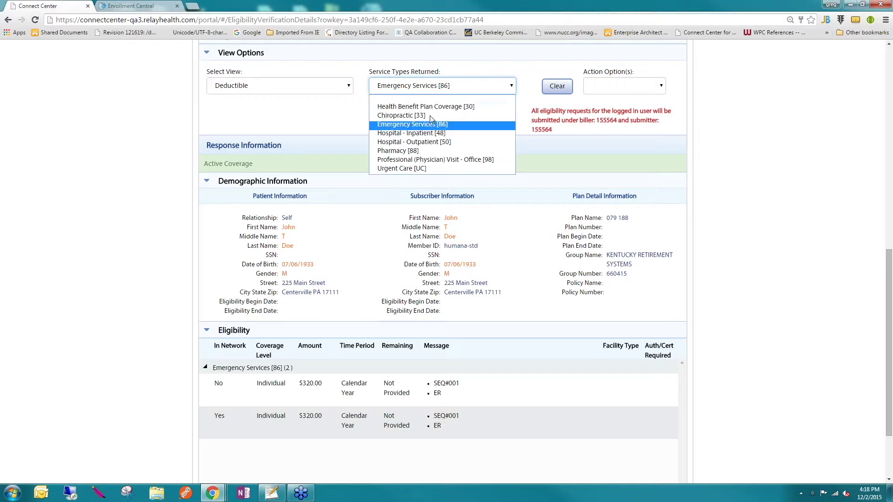
click(431, 150)
click(456, 86)
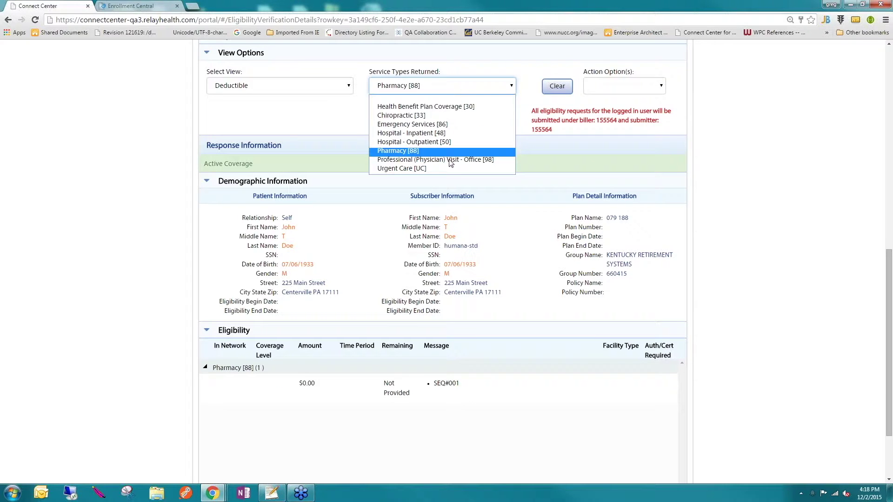
click(450, 159)
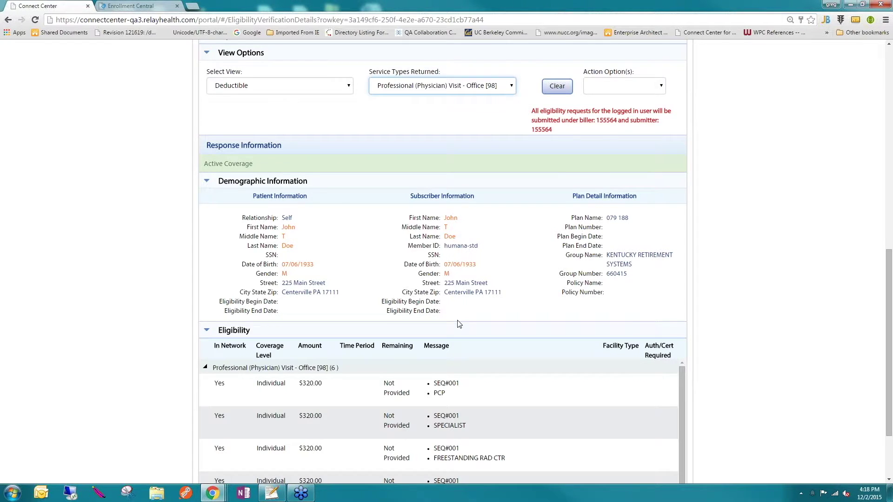
Step: Review the deductible entries for professional office visits together with the request's provider, payer, subscriber and demographic details
scroll(459, 324, down, 2)
scroll(447, 218, up, 4)
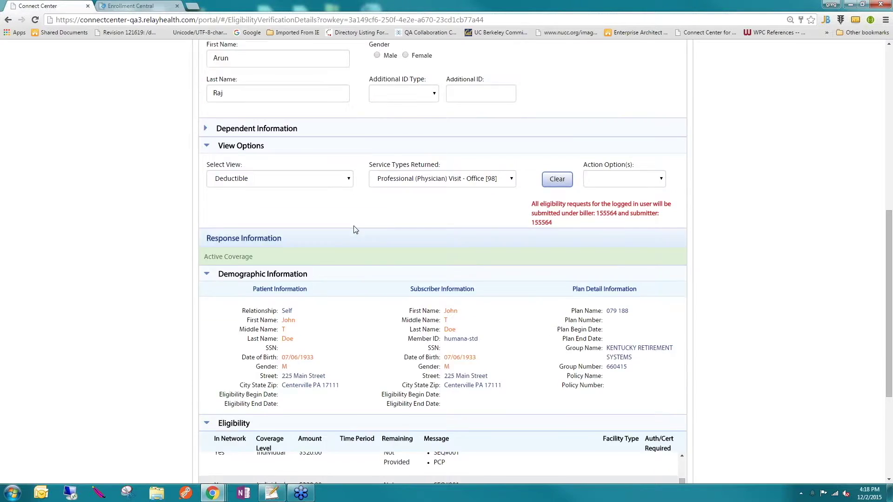
scroll(409, 228, up, 2)
scroll(435, 274, down, 3)
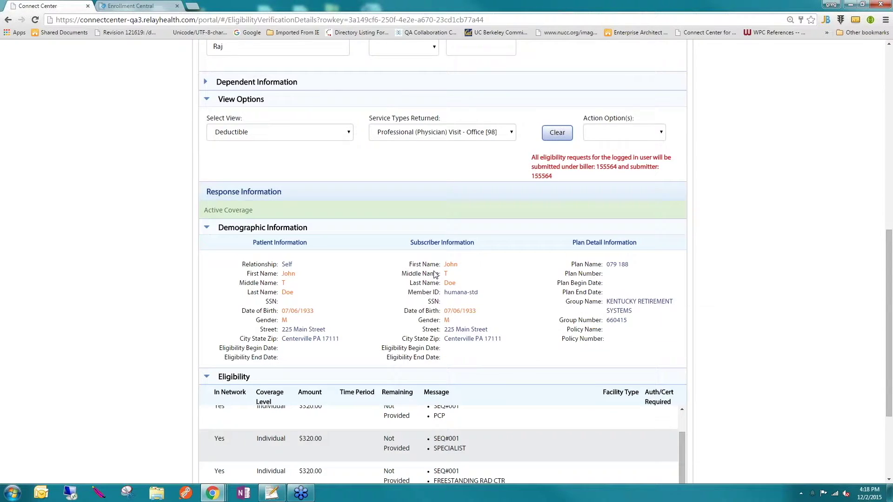
scroll(436, 274, up, 2)
scroll(435, 273, down, 4)
scroll(436, 272, up, 1)
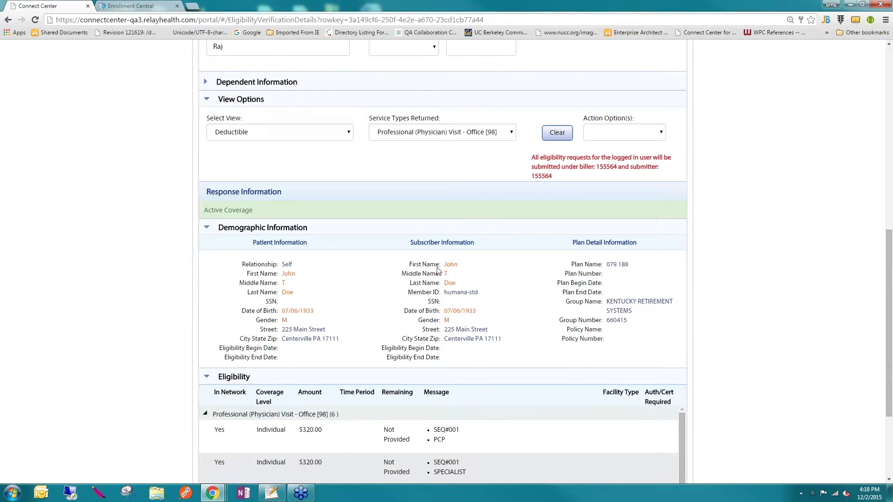
scroll(451, 226, up, 8)
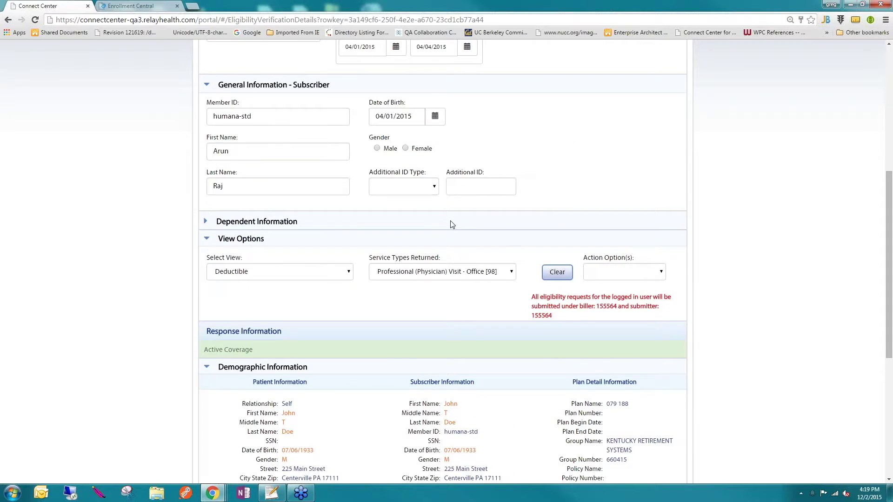
scroll(451, 225, up, 2)
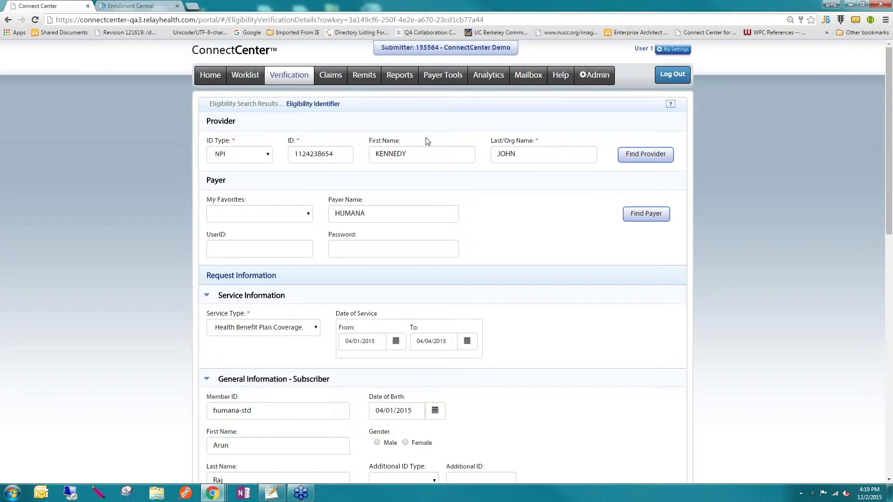
scroll(427, 141, down, 12)
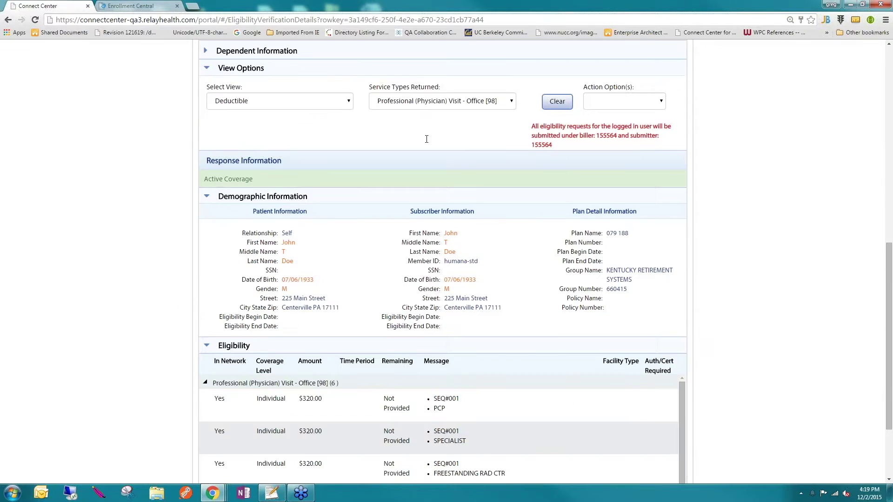
scroll(427, 141, up, 1)
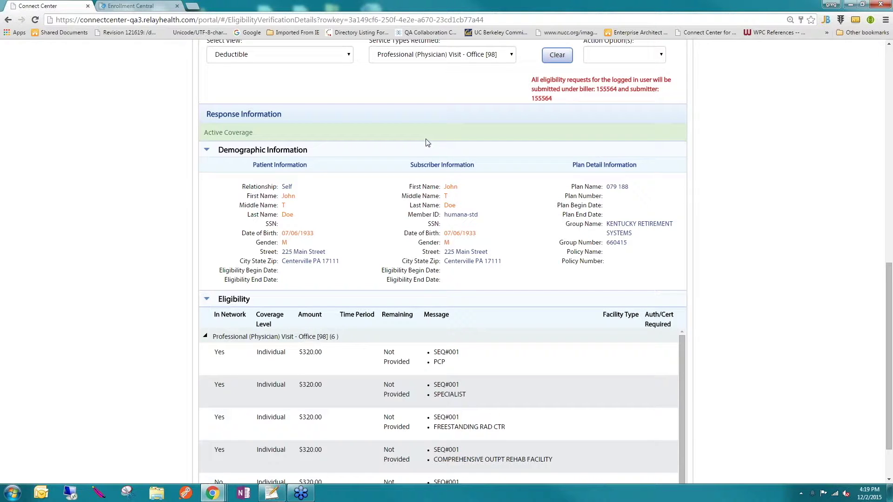
scroll(427, 142, up, 1)
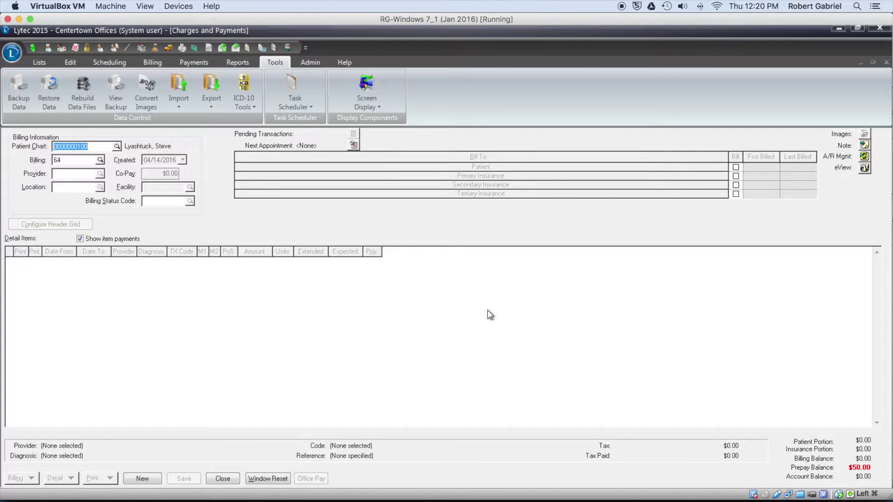
Step: Preview the Insurance Aging report aged from 04/14/2016, with billing detail, subtotals by provider and all aging included
click(236, 63)
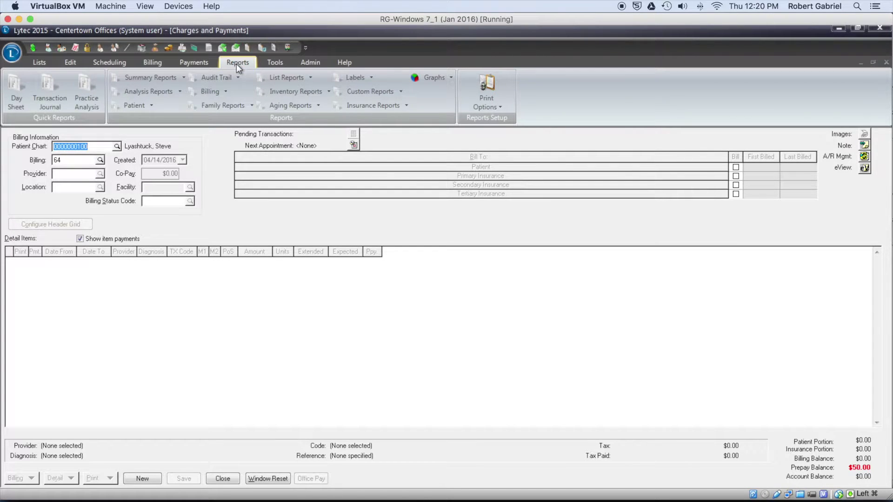
click(278, 105)
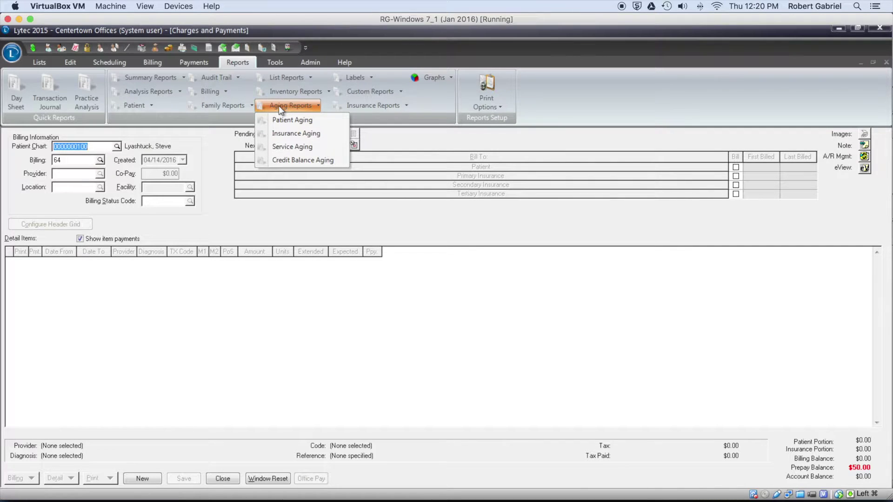
click(303, 134)
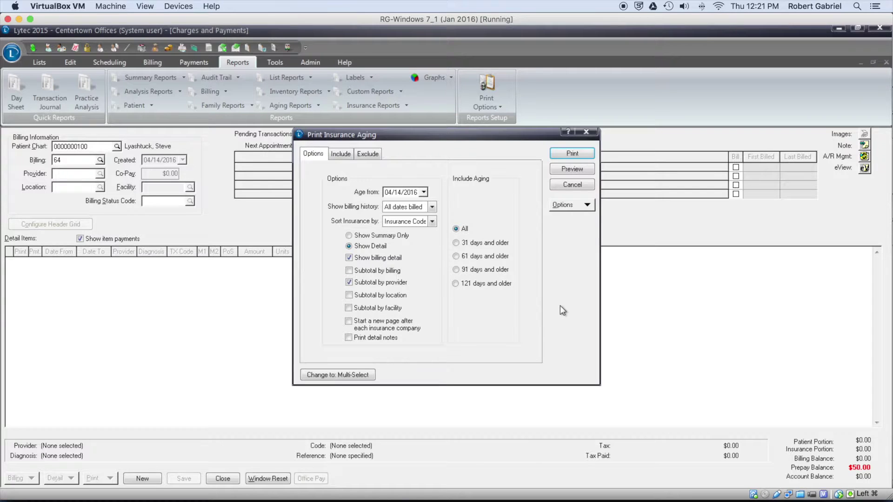
click(580, 168)
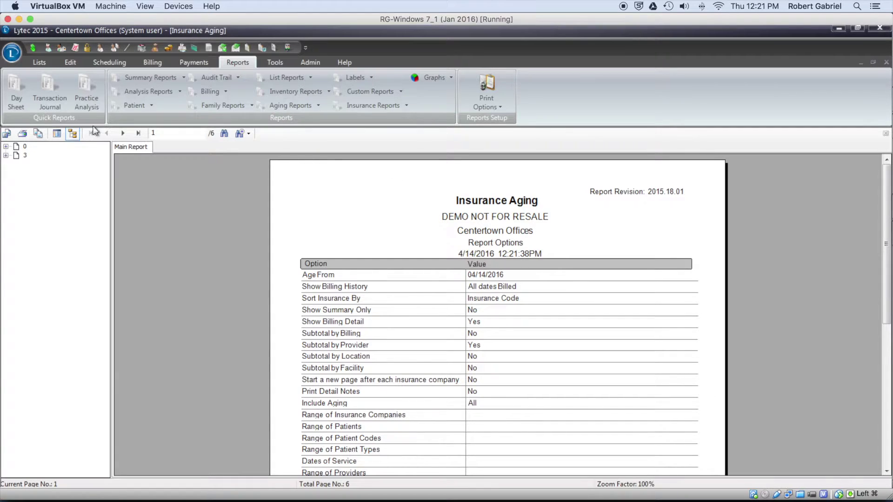
Step: Go to page 2 of the Insurance Aging report and examine the billed dates, amounts and aging columns per patient
click(124, 135)
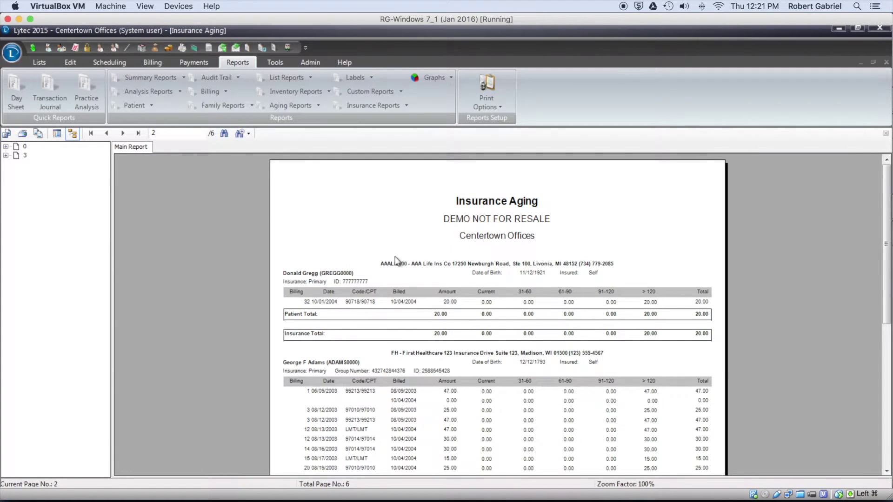
scroll(412, 278, down, 3)
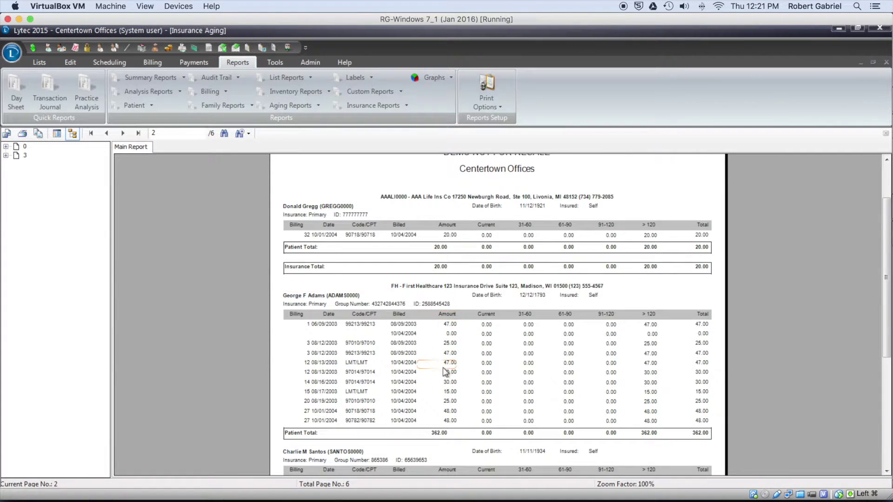
click(403, 344)
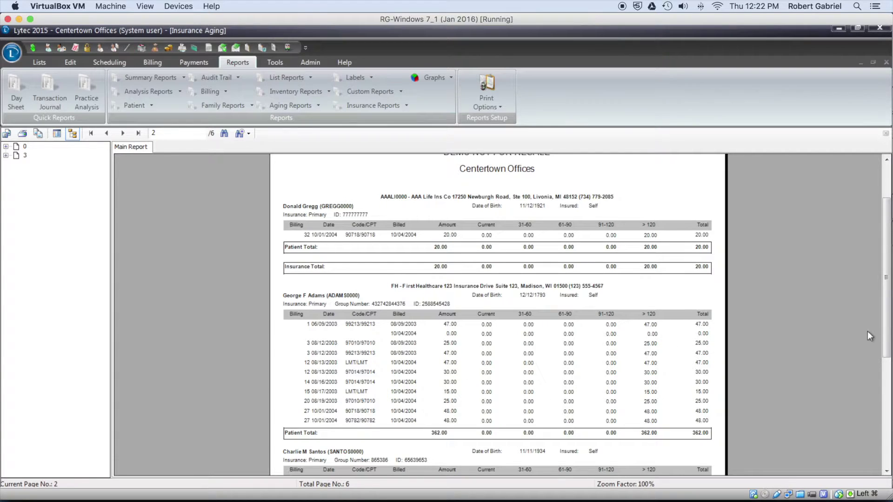
drag(889, 338, 890, 419)
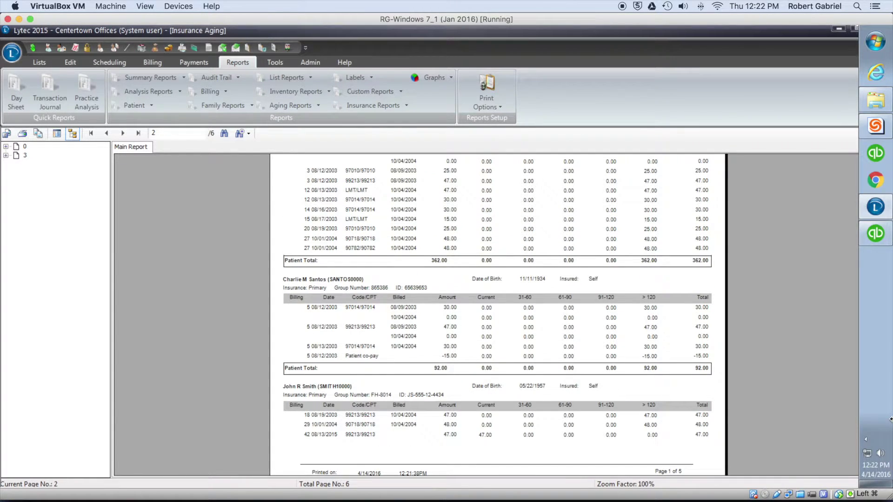
scroll(638, 354, up, 3)
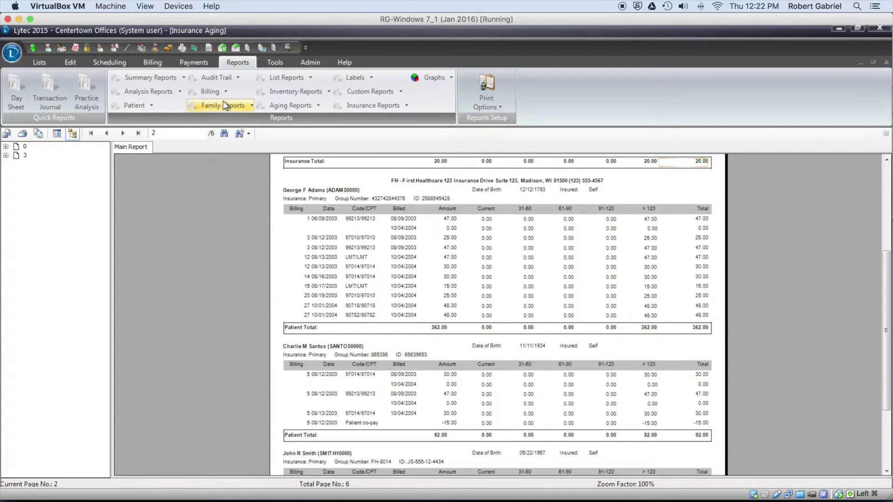
Step: Run the A/R Management Tool for unassigned billings older than 30 days with a balance of at least $50.00
click(143, 62)
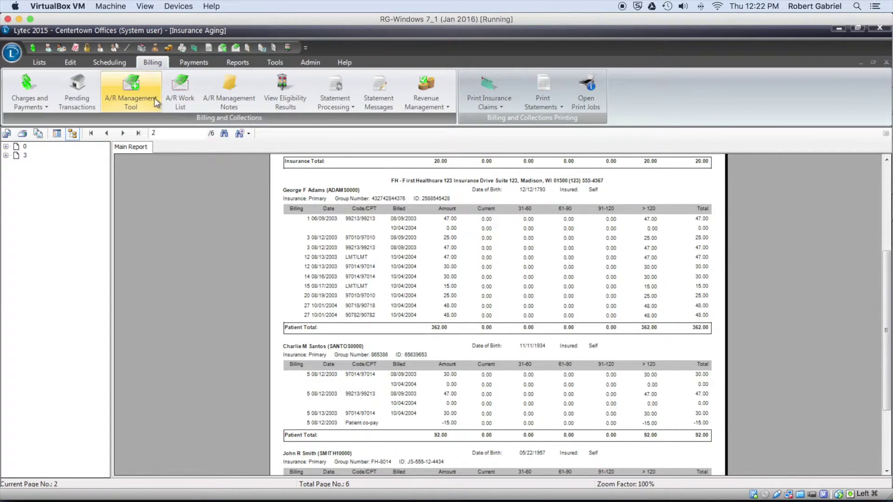
click(122, 99)
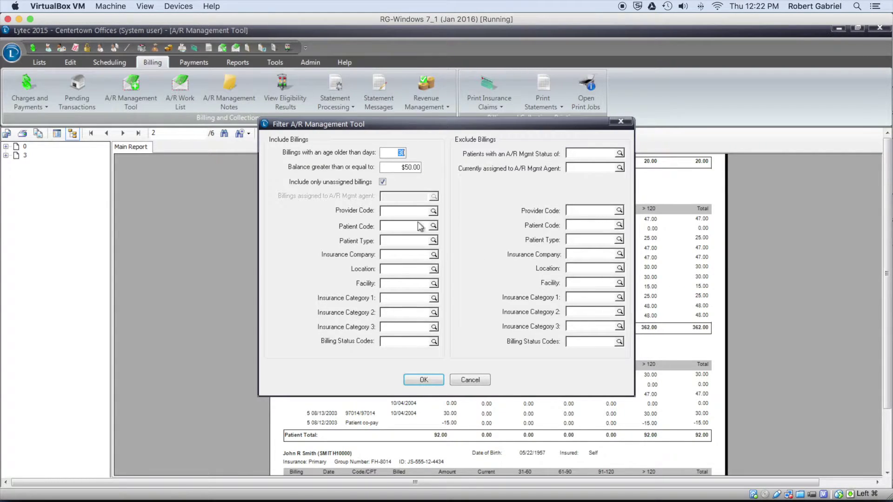
click(383, 182)
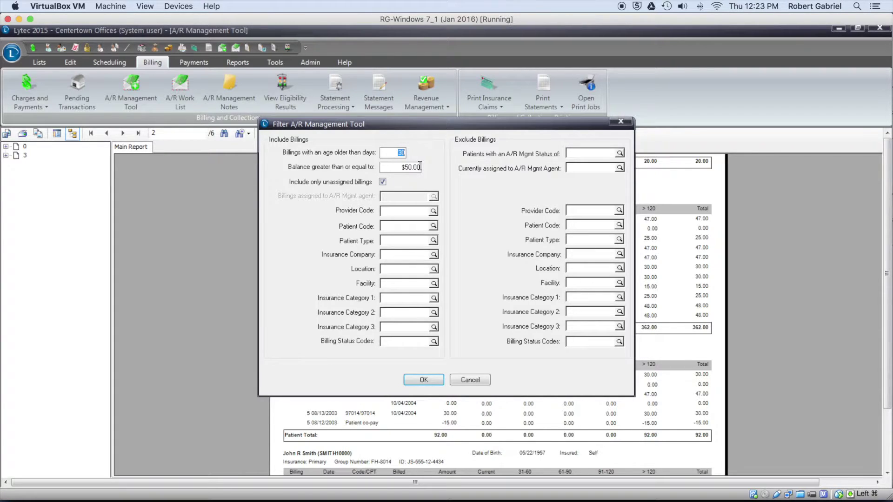
click(429, 383)
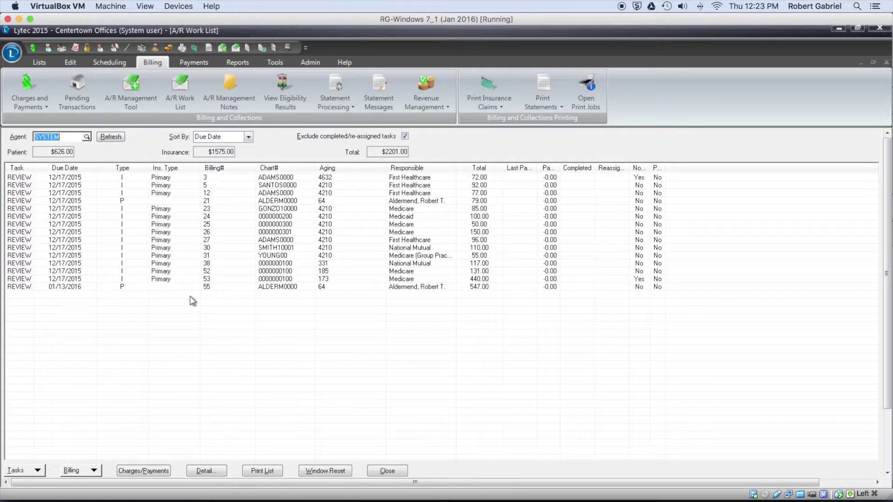
Step: Check the task actions available for the A/R work list entries, including Batch Reassignment
click(86, 179)
click(26, 471)
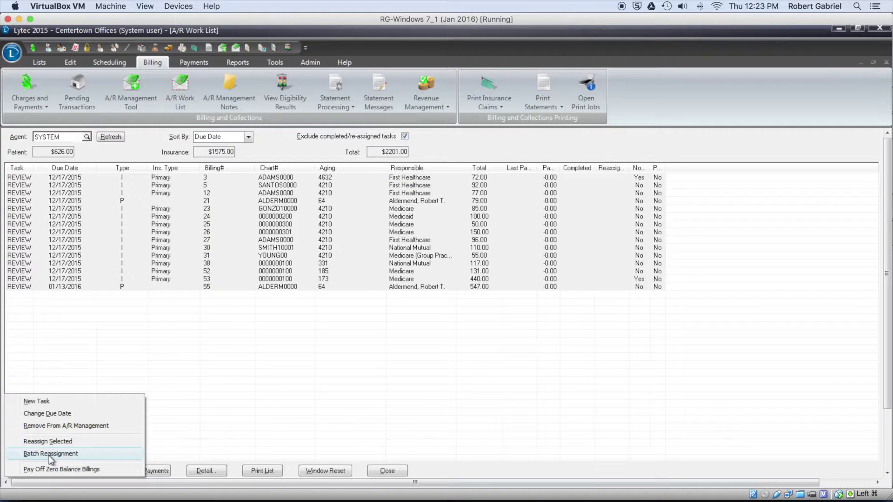
click(215, 357)
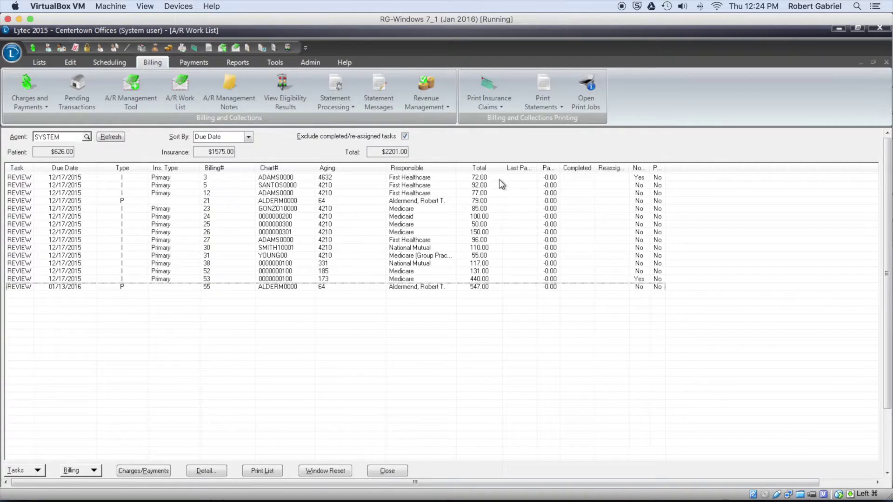
Step: Open the A/R detail of billing 3 from the work list and view its responsible insurance company's record
click(192, 178)
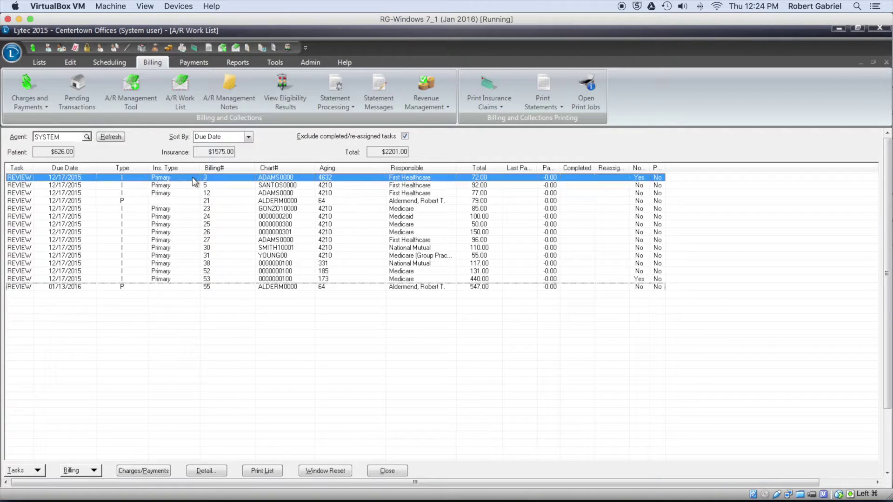
double_click(106, 180)
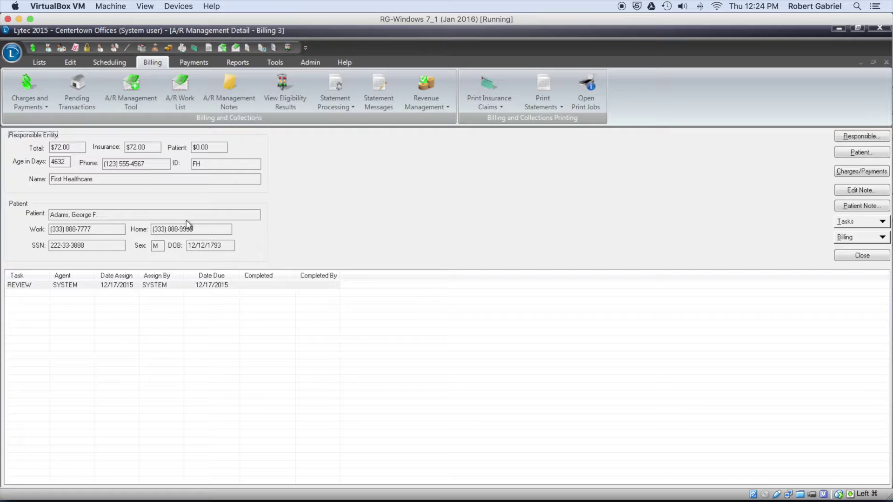
click(846, 136)
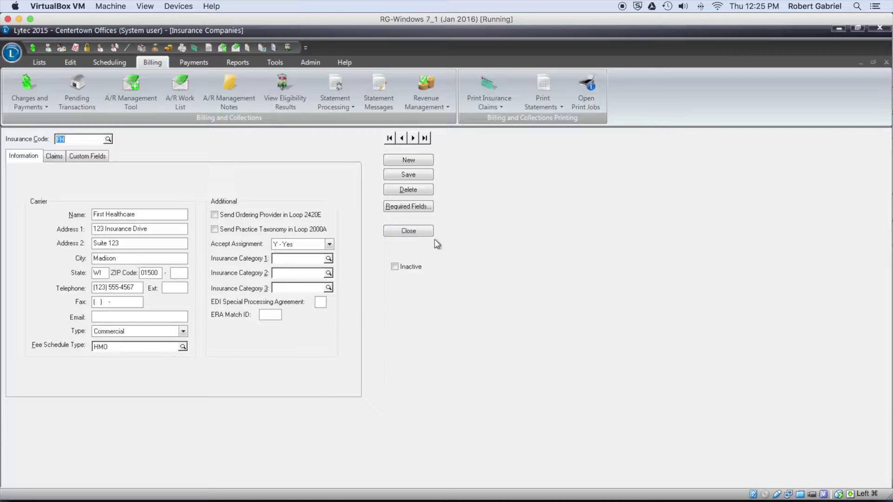
click(421, 231)
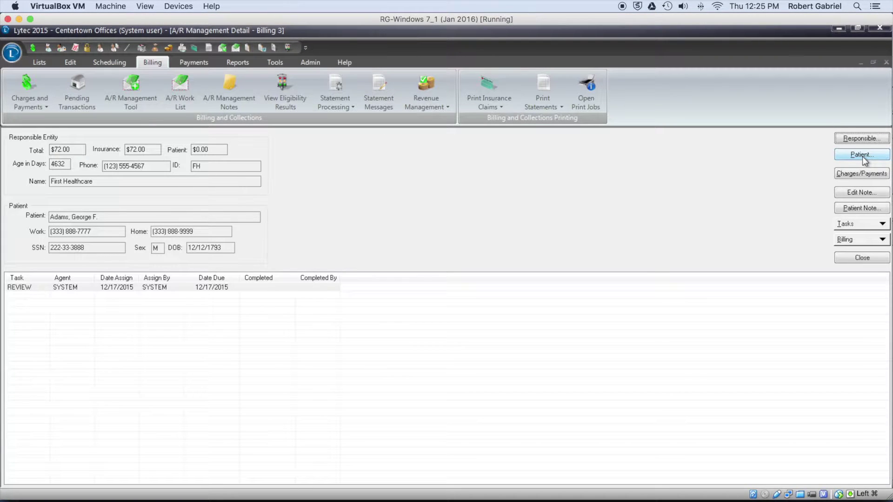
Step: View the patient record and the charges and payments behind billing 3, returning to its A/R detail
click(861, 155)
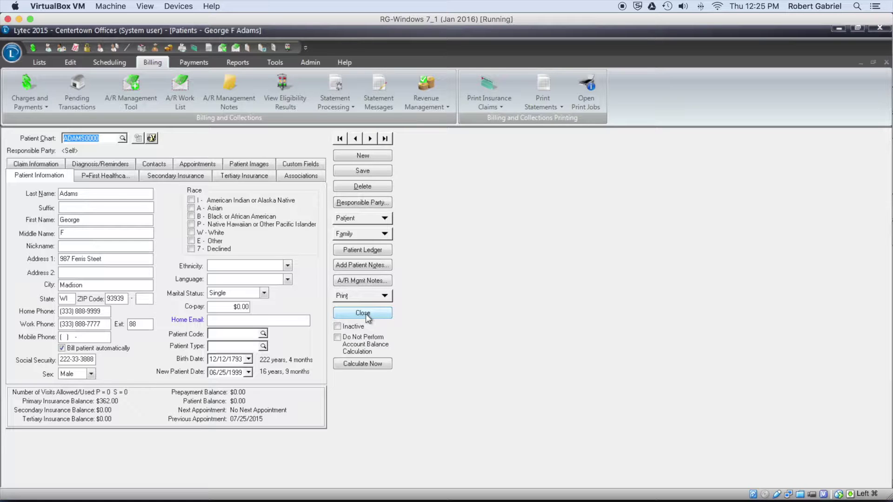
click(366, 313)
click(866, 178)
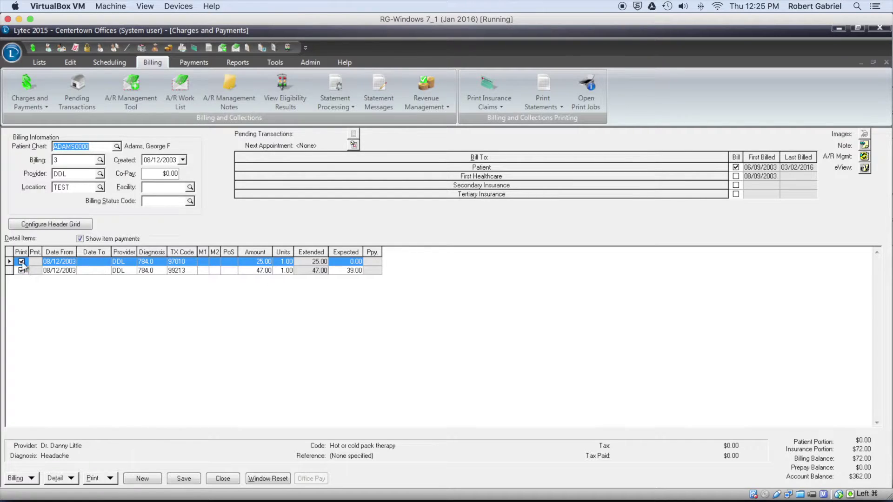
click(225, 479)
click(446, 276)
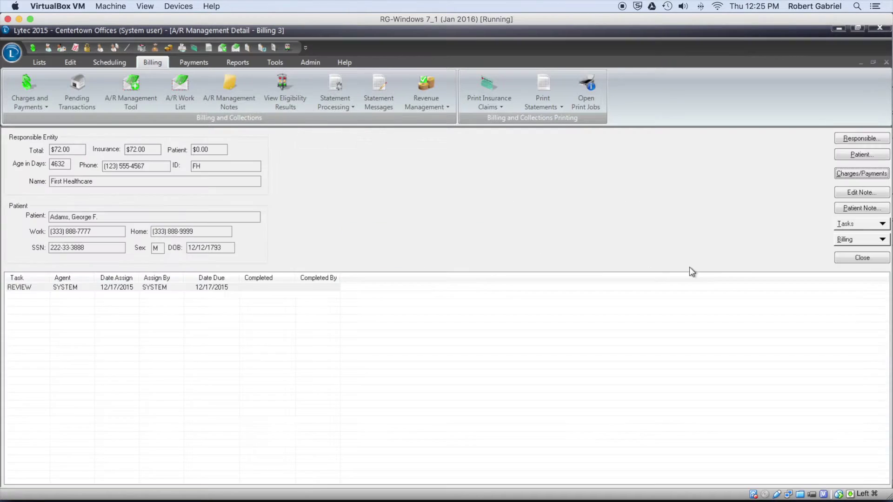
Step: In billing 3's A/R note, replace the text under the date with a sentence about talking to the contact, ending "and will send me a check by tomorrow."
click(869, 193)
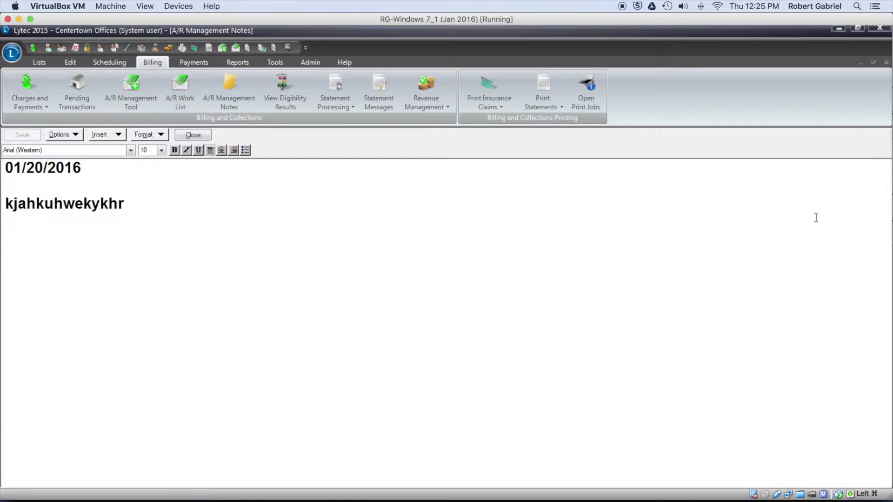
drag(10, 201, 222, 237)
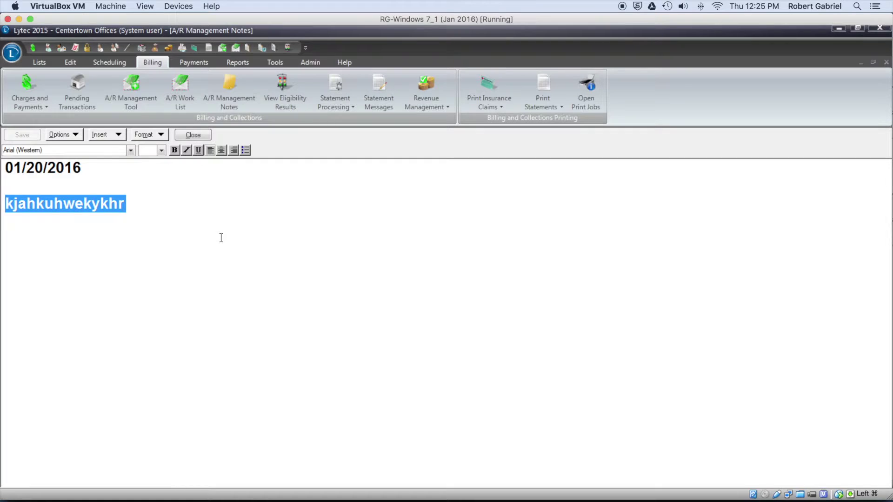
text(Talk)
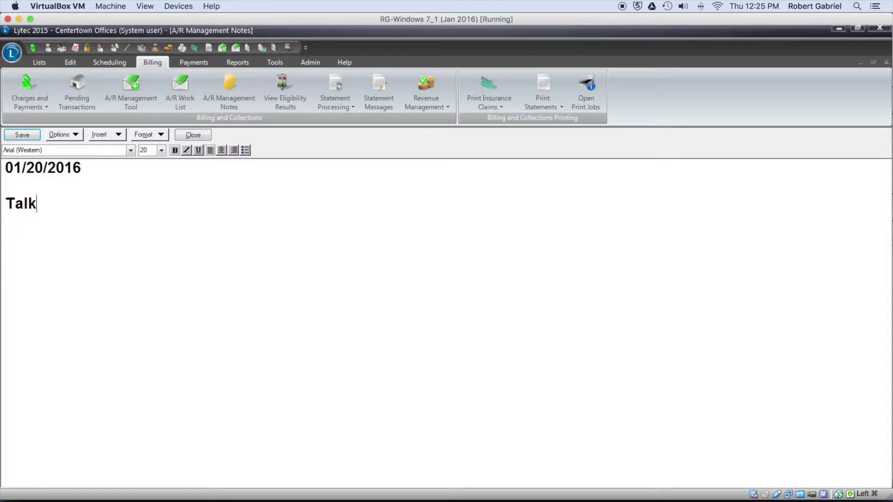
text(ed to Dona and will)
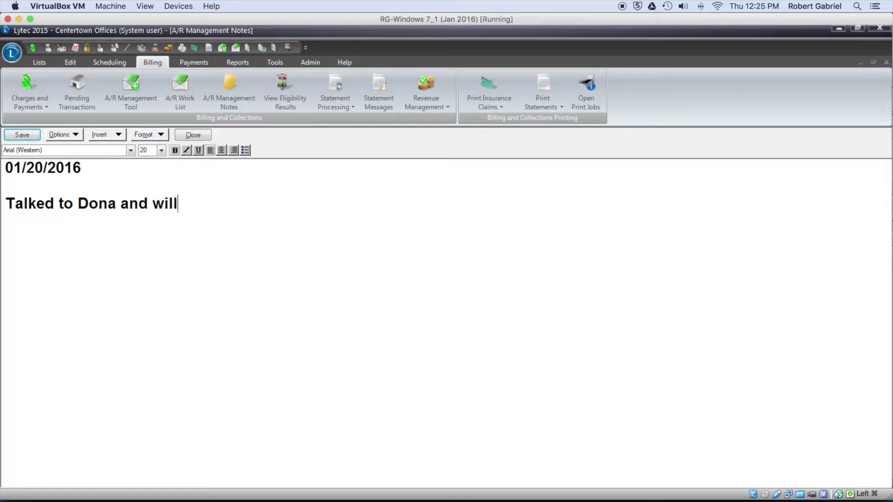
text( send me )
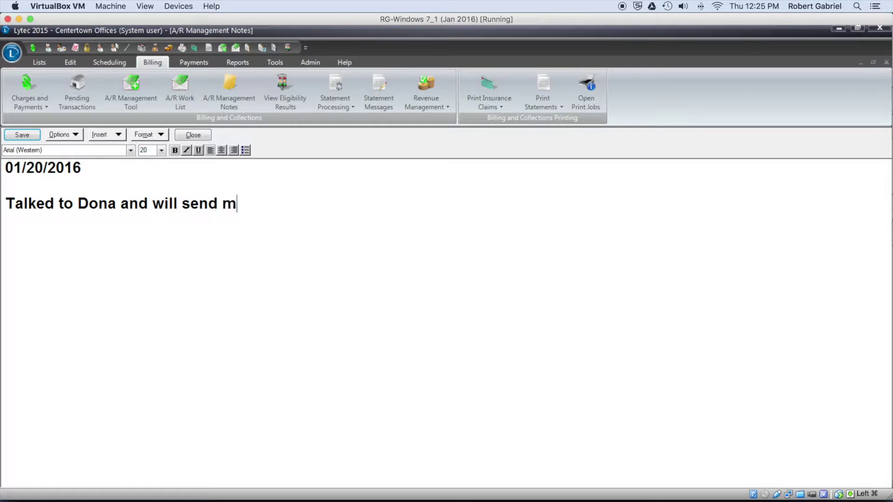
text(a chec)
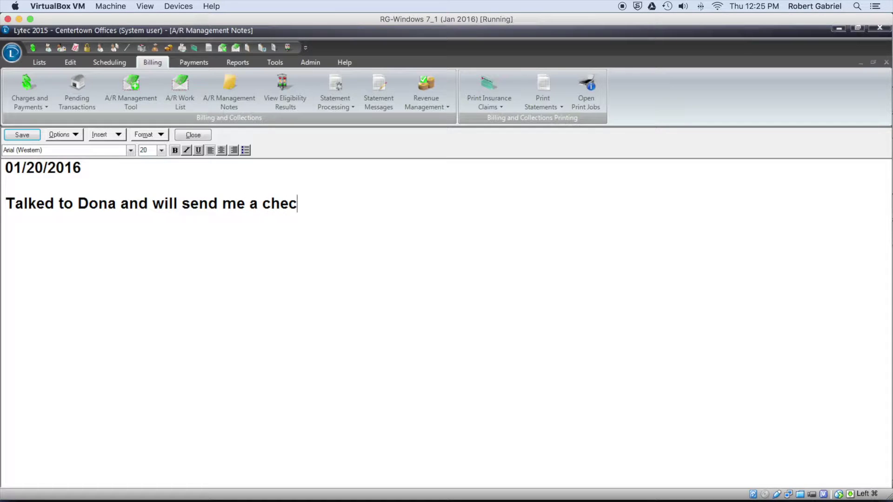
text(k by tomorrow.)
key(Return)
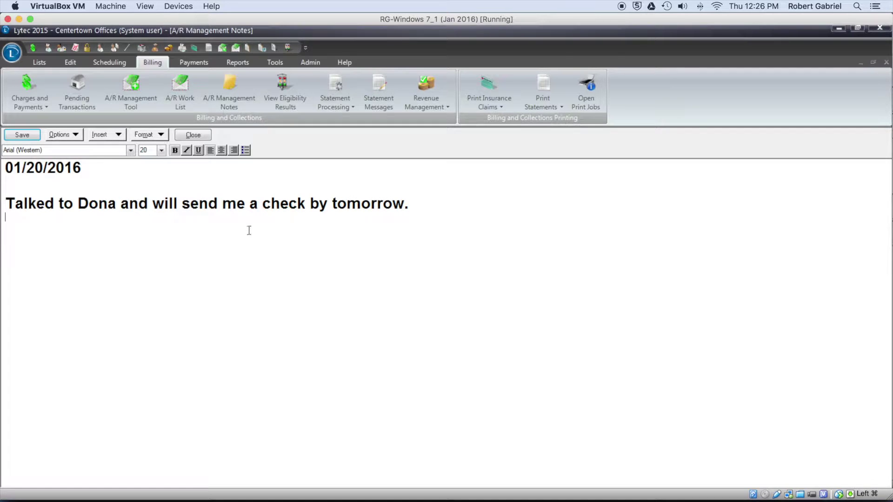
Step: Set the font size of the note sentence to 12 and remove the bold from the word "tomorrow"
drag(6, 188, 77, 215)
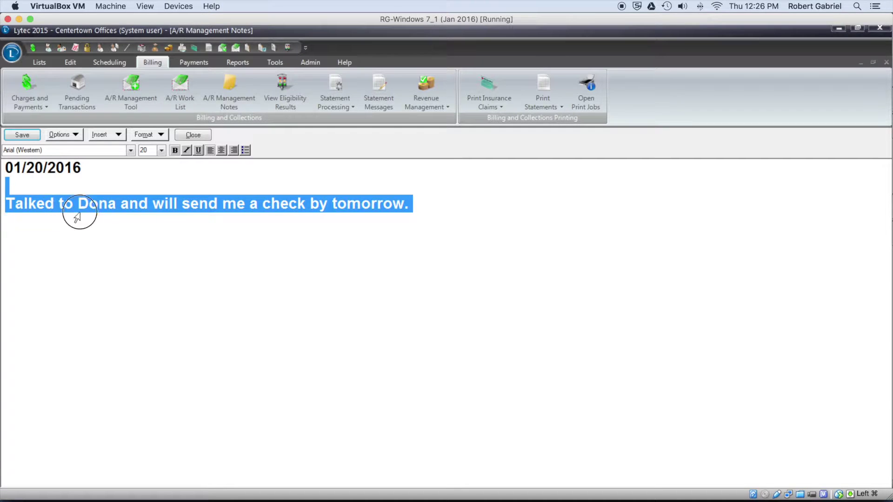
click(161, 150)
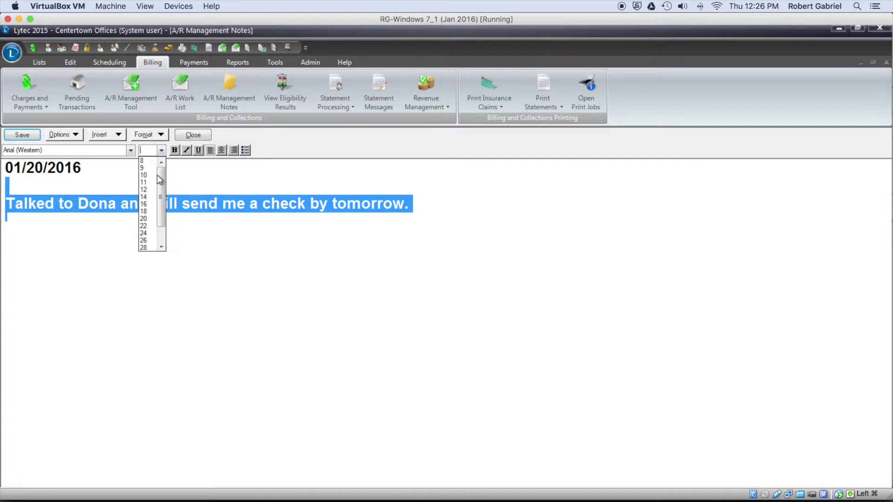
click(144, 190)
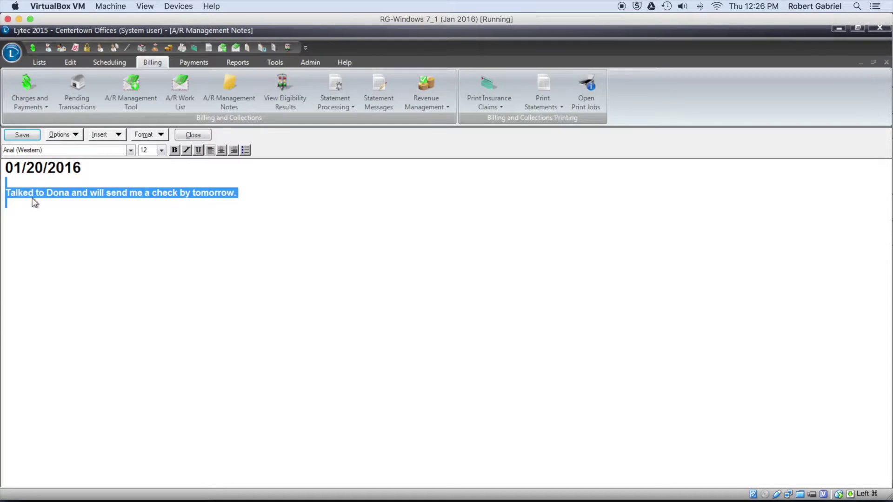
click(23, 193)
double_click(202, 193)
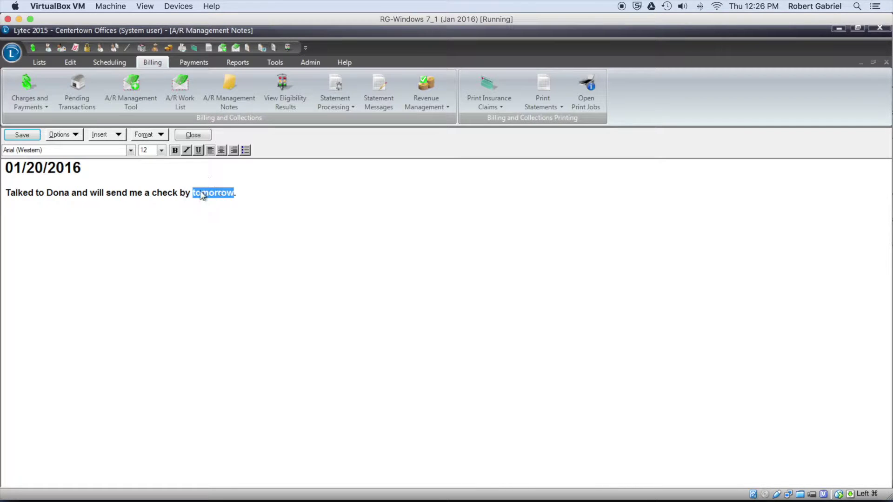
click(174, 150)
click(102, 203)
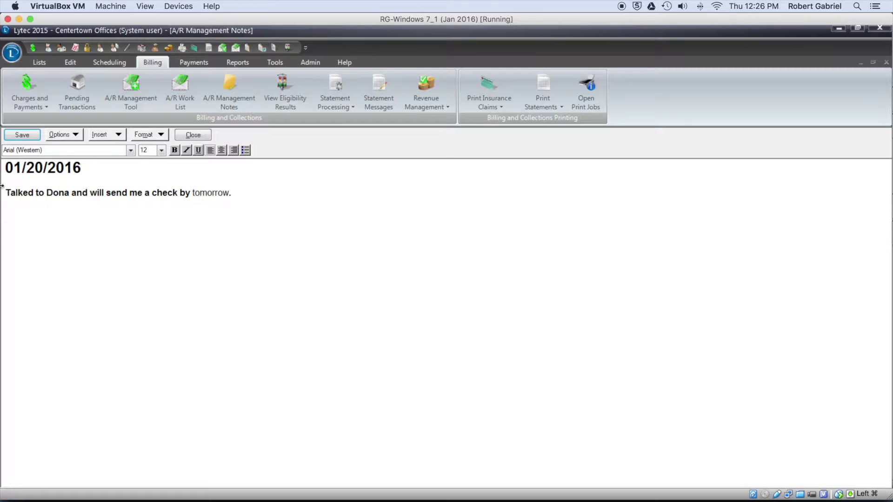
Step: Set the whole A/R note, including the date, to font size 12 and remove its bold formatting
click(3, 168)
drag(52, 192, 59, 198)
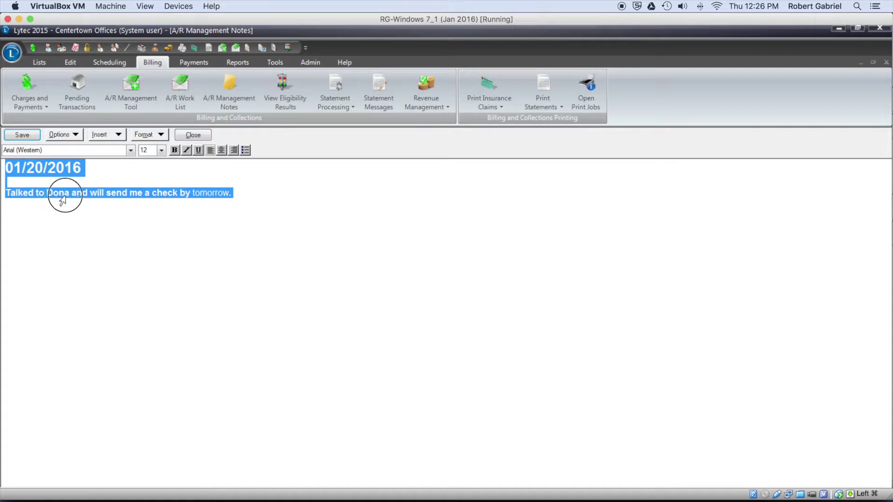
click(161, 151)
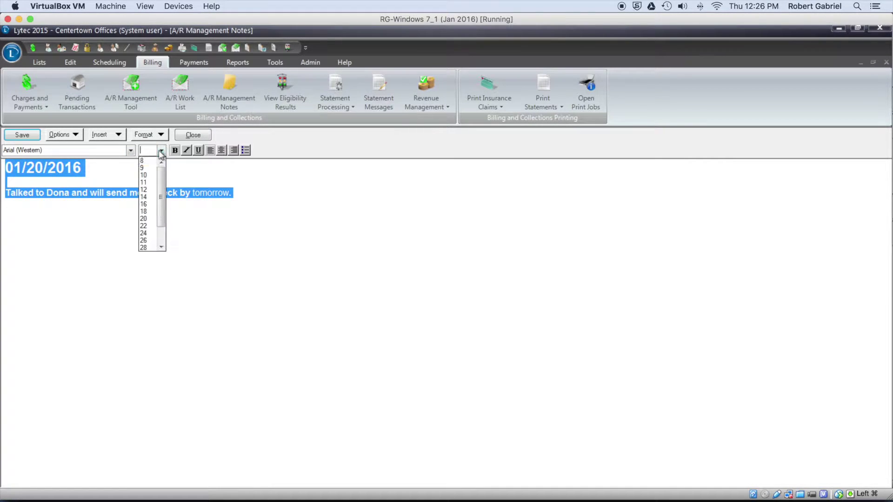
click(148, 192)
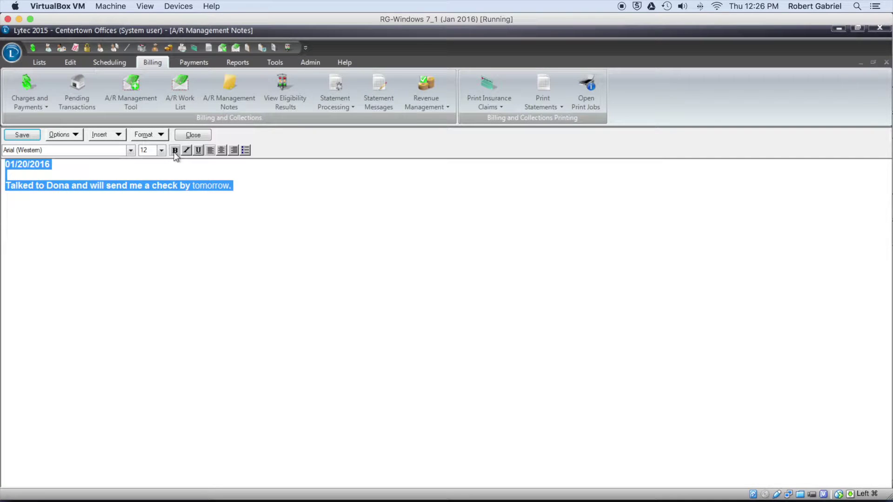
click(168, 192)
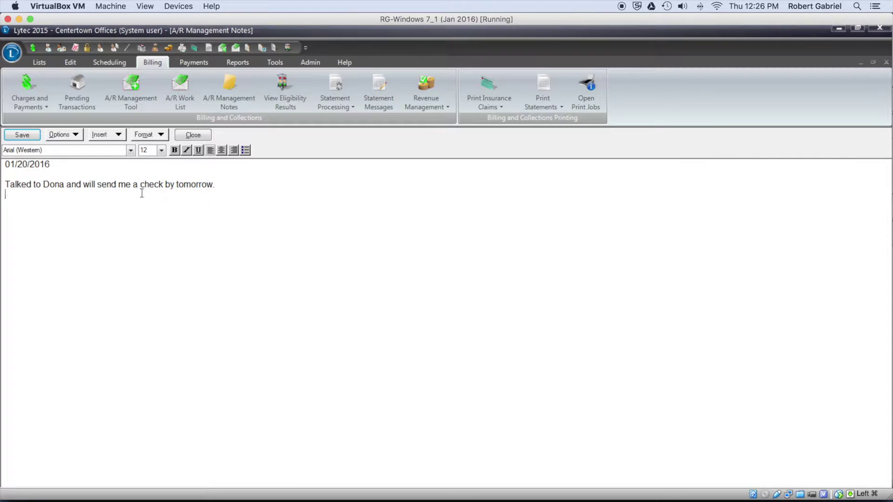
click(234, 187)
Step: Close billing 3's A/R note saving the changes, reopen it to check the saved text, and return to the A/R detail
click(200, 139)
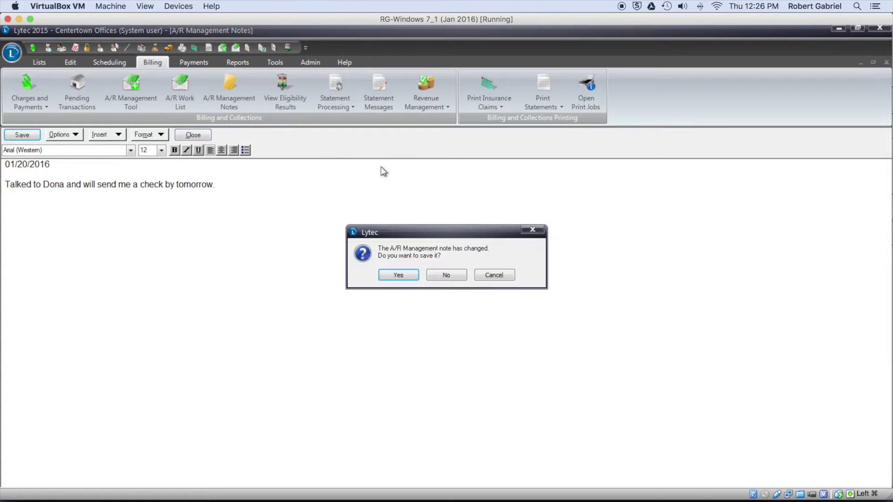
key(Return)
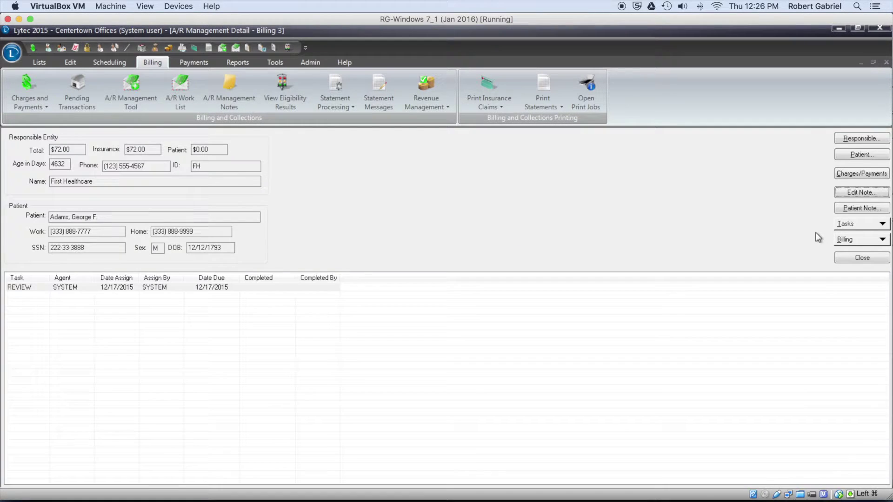
click(875, 198)
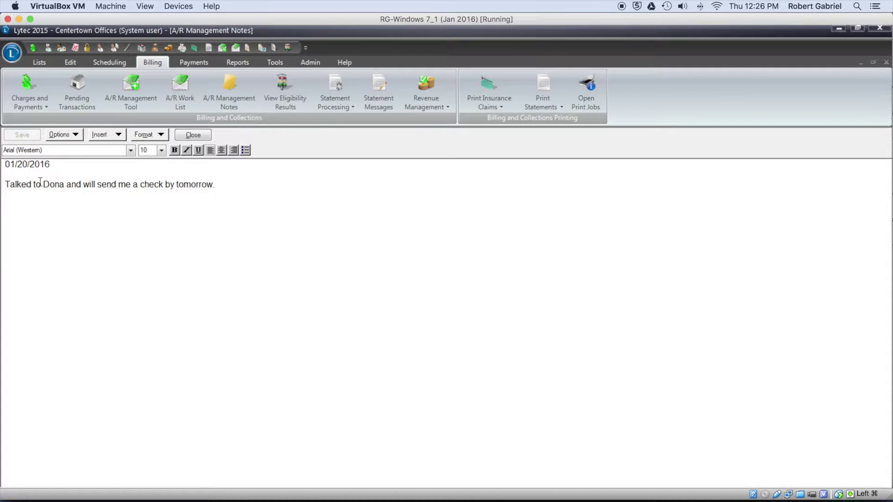
click(186, 134)
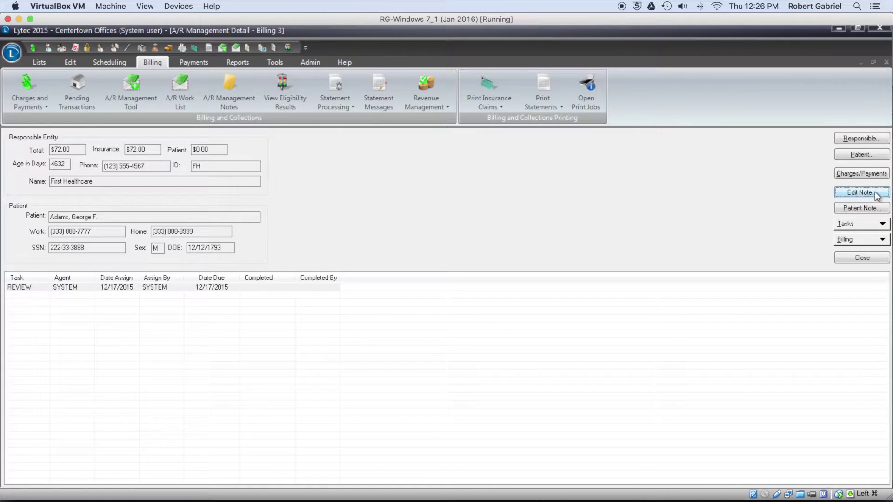
click(869, 225)
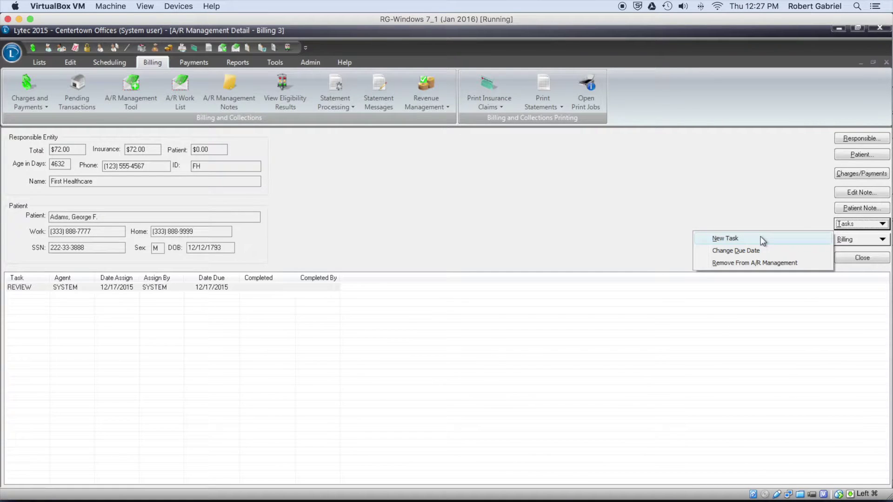
click(782, 219)
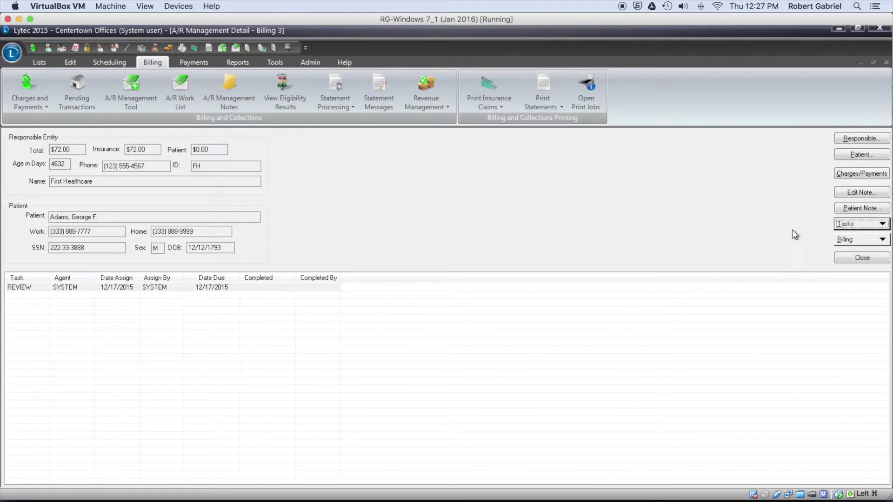
Step: Rebill the insurance for billing 3 from its A/R detail
click(866, 242)
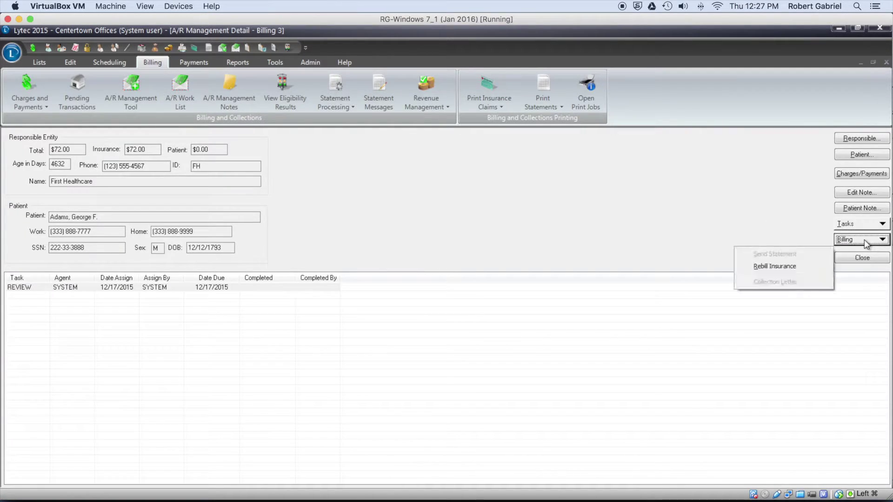
click(789, 266)
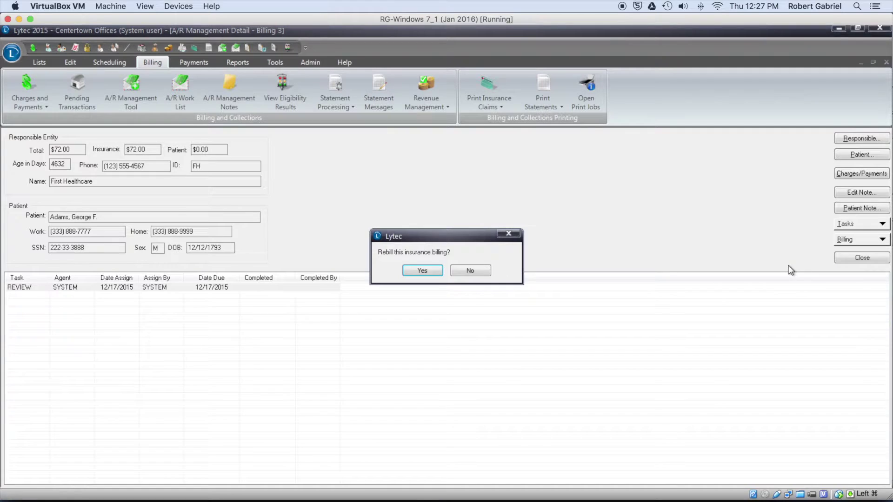
click(421, 271)
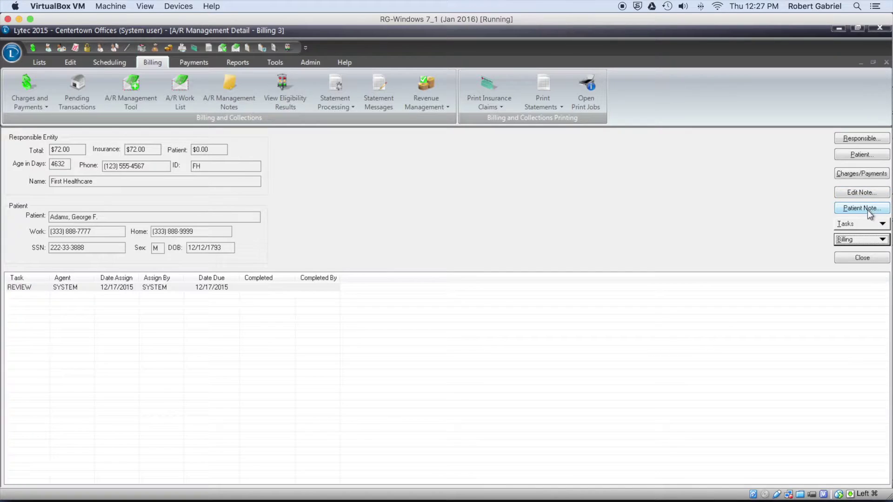
Step: Check the insurer's bill flag in billing 3's charges and payments, leave without saving, and return to the A/R work list
click(867, 179)
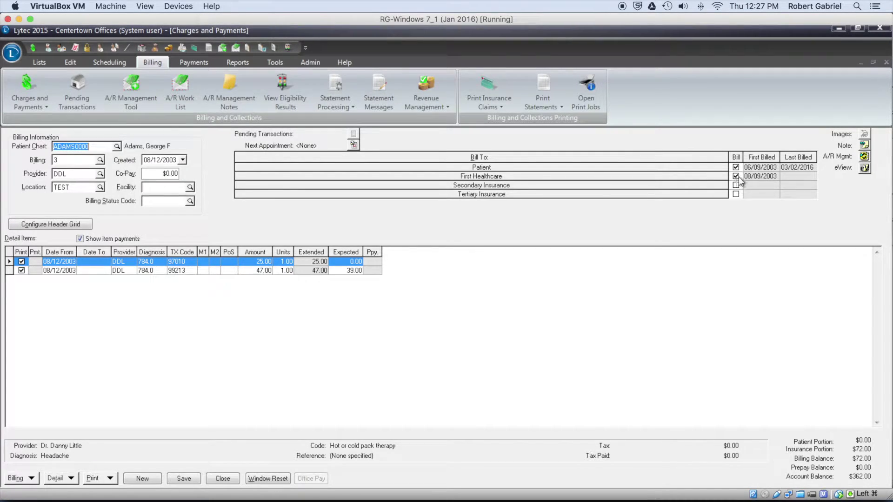
click(222, 479)
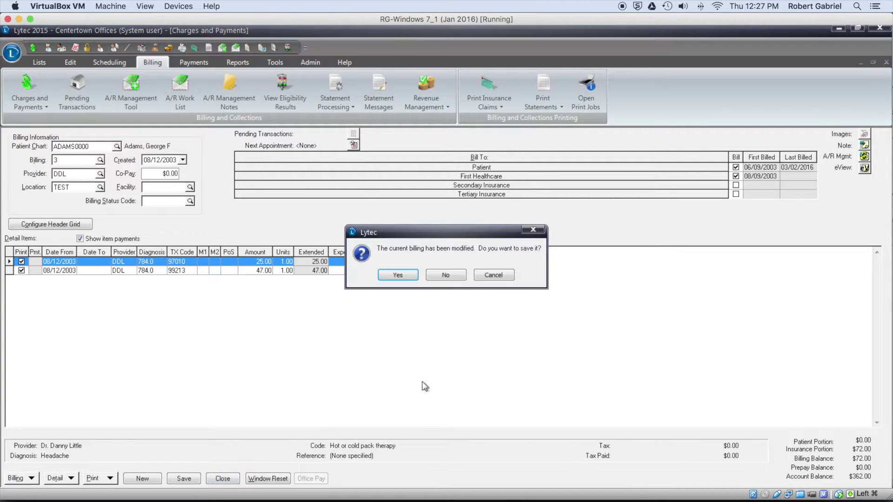
click(446, 277)
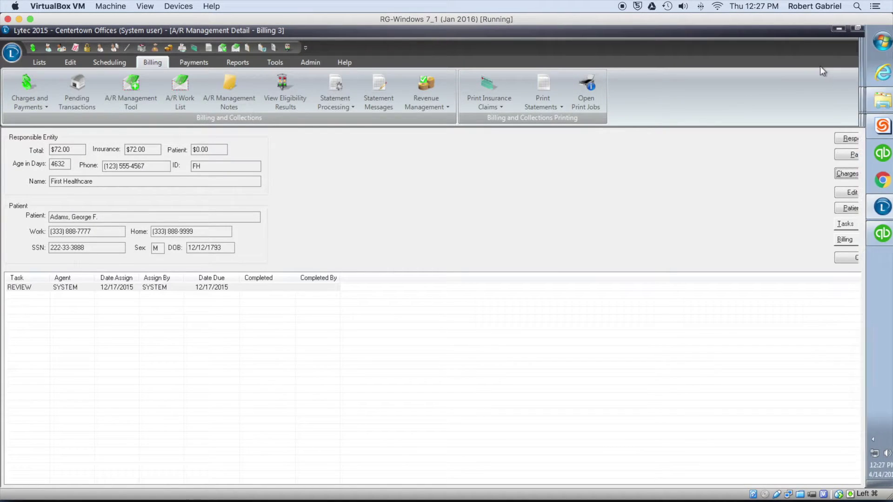
click(861, 63)
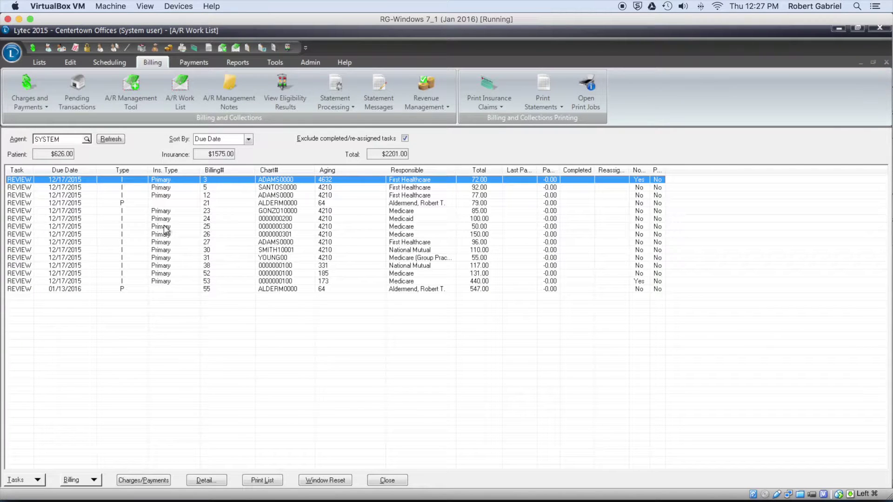
Step: Sort the A/R work list by aging with the oldest billings first, and by total amount
click(332, 173)
click(331, 173)
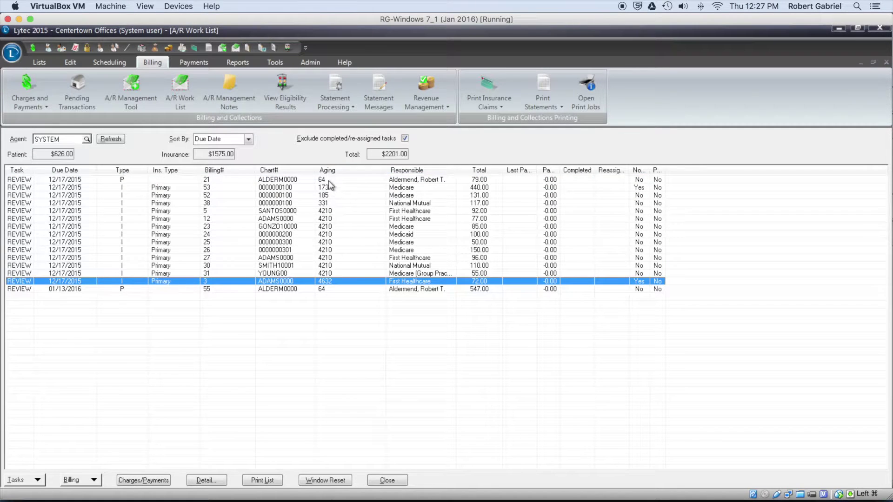
click(326, 172)
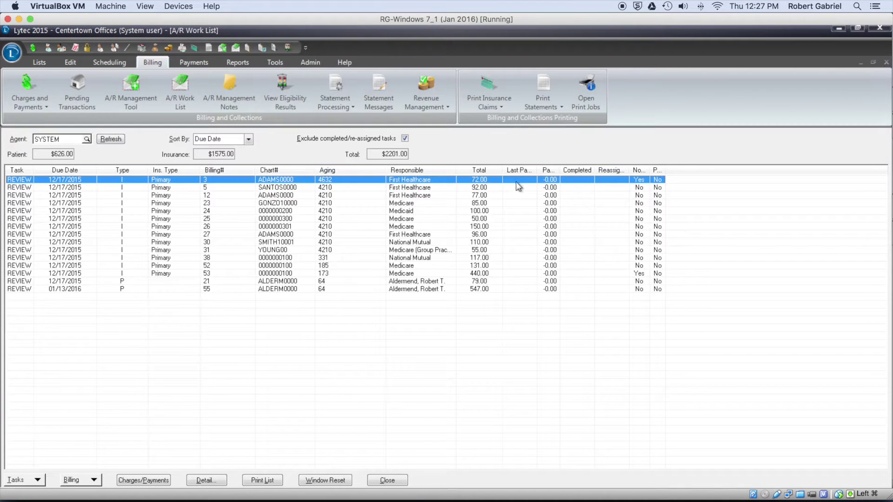
click(489, 170)
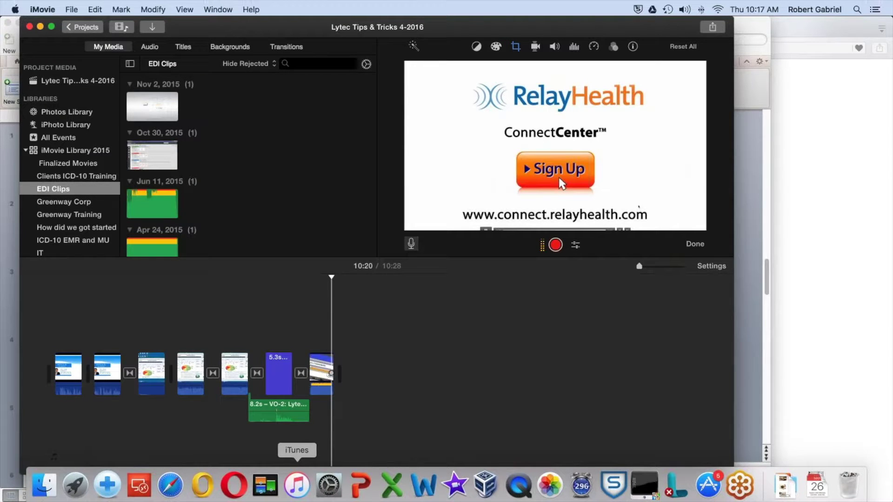
Step: Switch to the Windows 7 virtual machine and start Lytec 2015
click(644, 486)
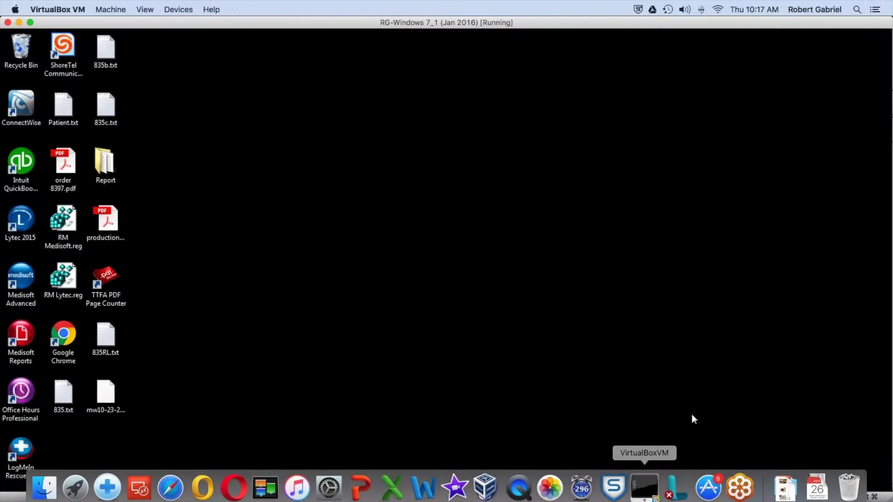
double_click(16, 218)
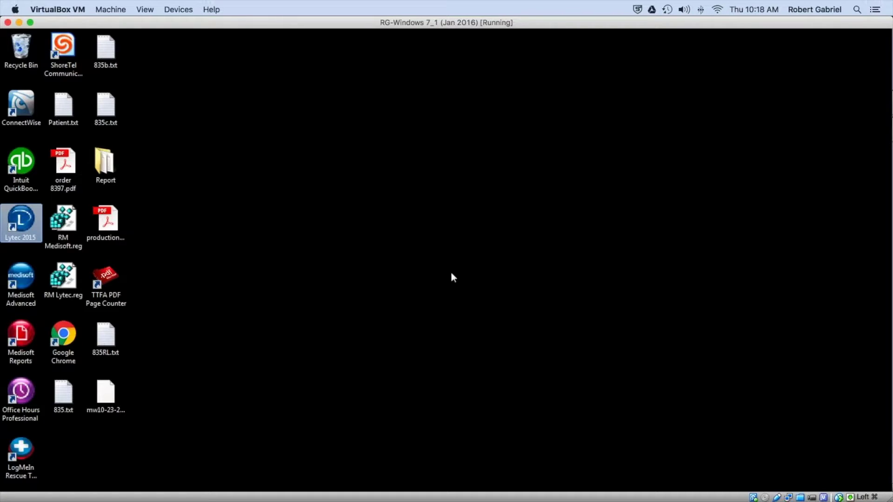
mouse_move(890, 279)
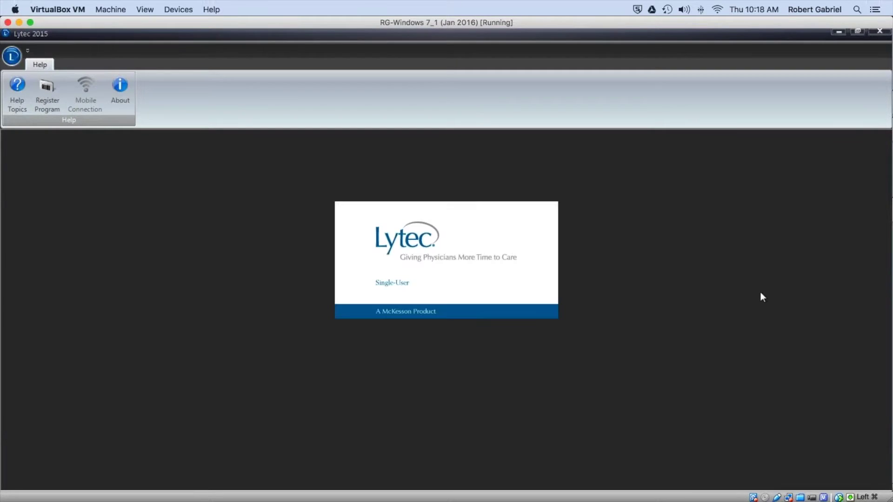
Step: Open the Centertown Offices practice and log in with the SYSTEM user code
click(12, 58)
click(179, 92)
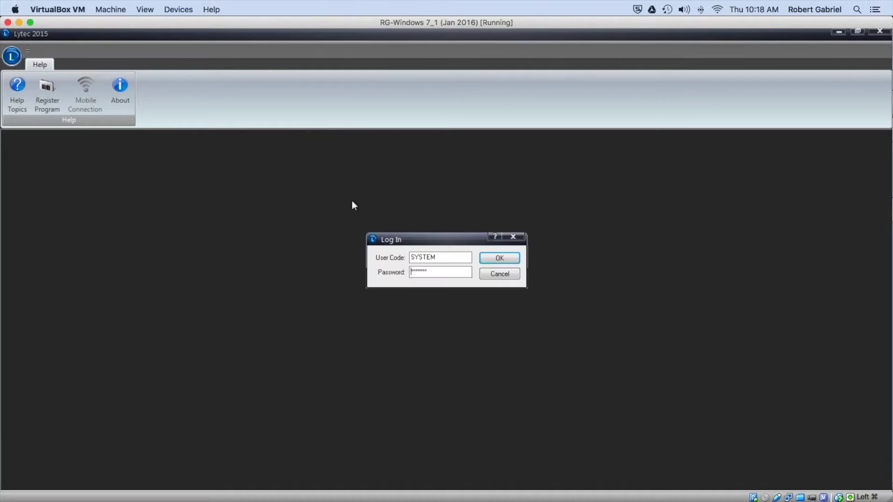
click(499, 258)
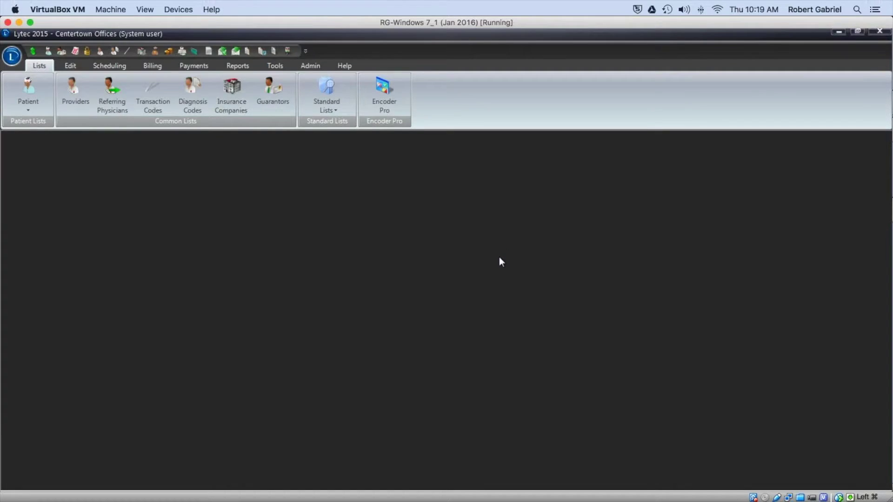
Step: Open the patient record and bring up that patient's eligibility verification results
click(23, 90)
click(35, 123)
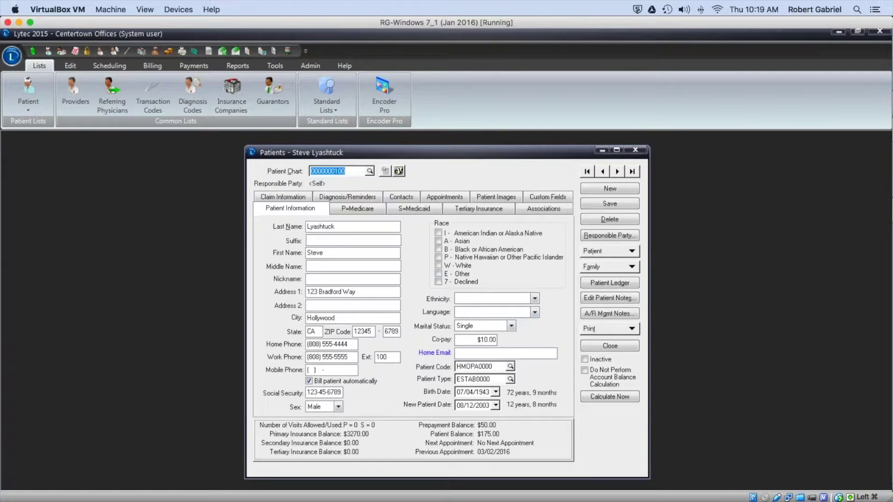
click(615, 254)
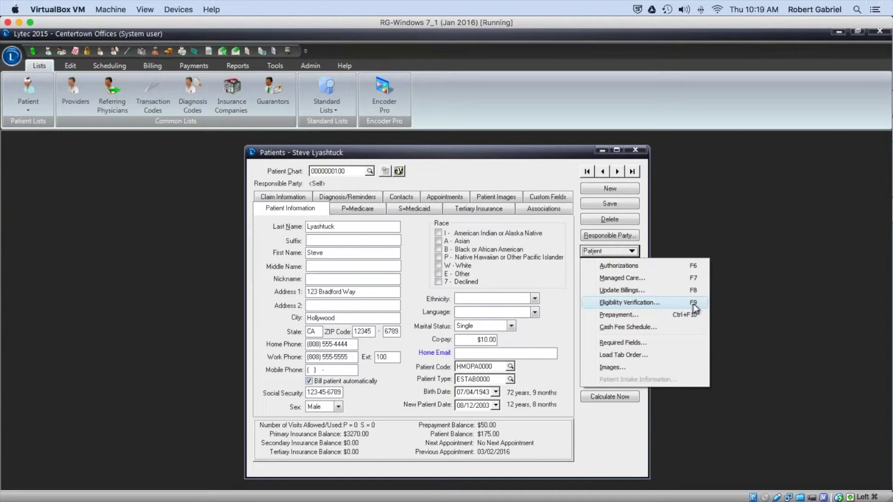
click(650, 302)
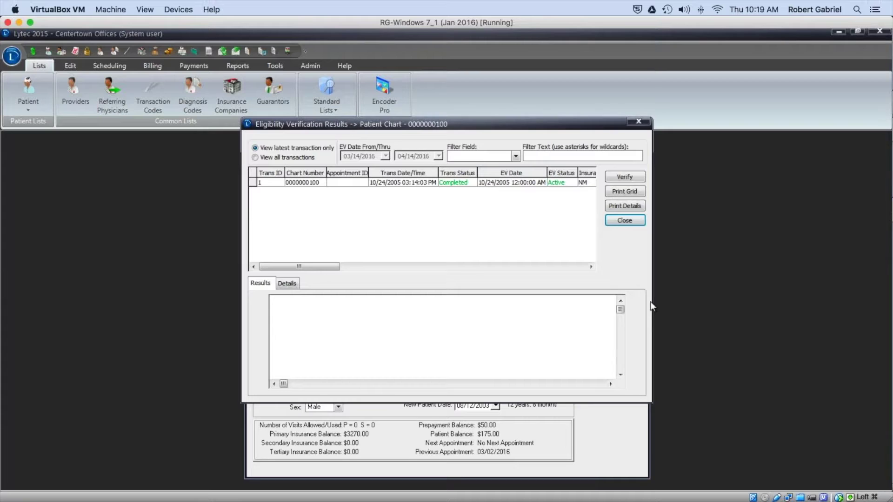
Step: Examine the coverage status, medical copayments, coinsurance and primary care provider in the results of the patient's latest eligibility transaction
click(357, 183)
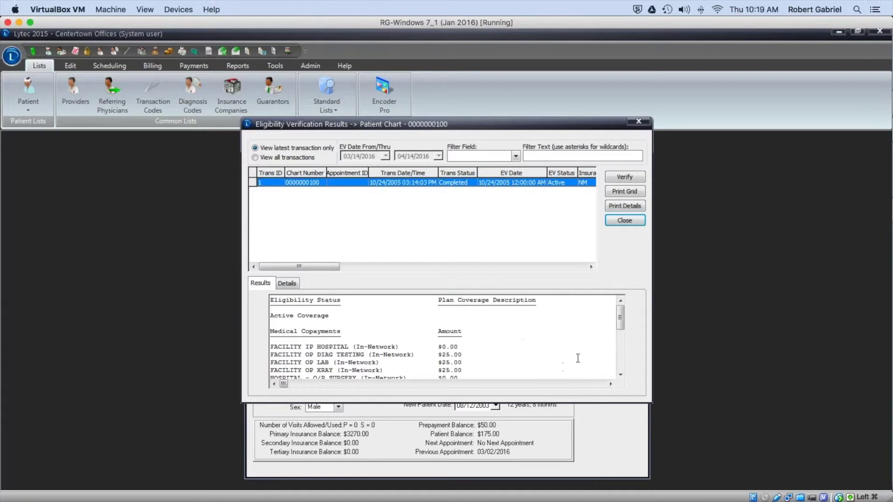
drag(622, 332, 622, 349)
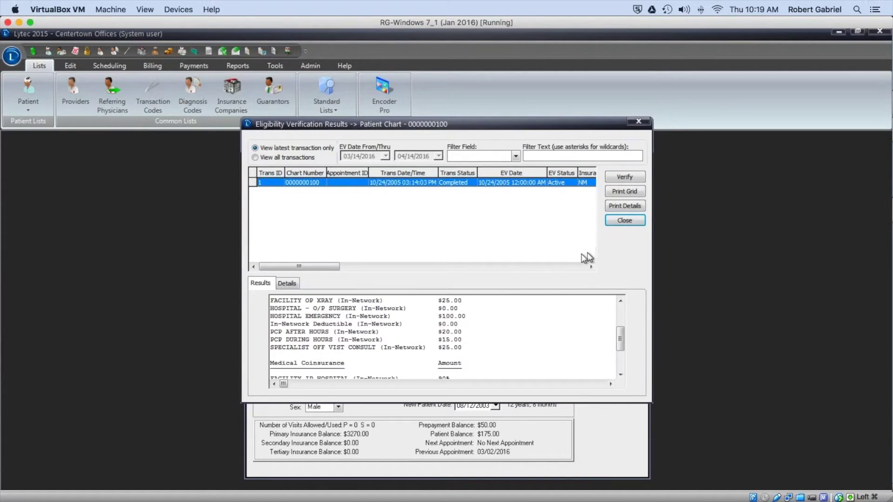
click(619, 307)
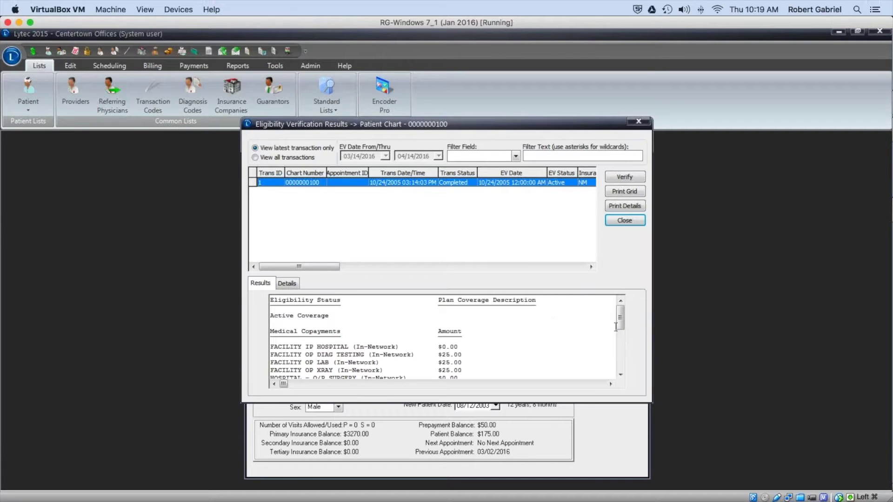
drag(621, 324, 622, 338)
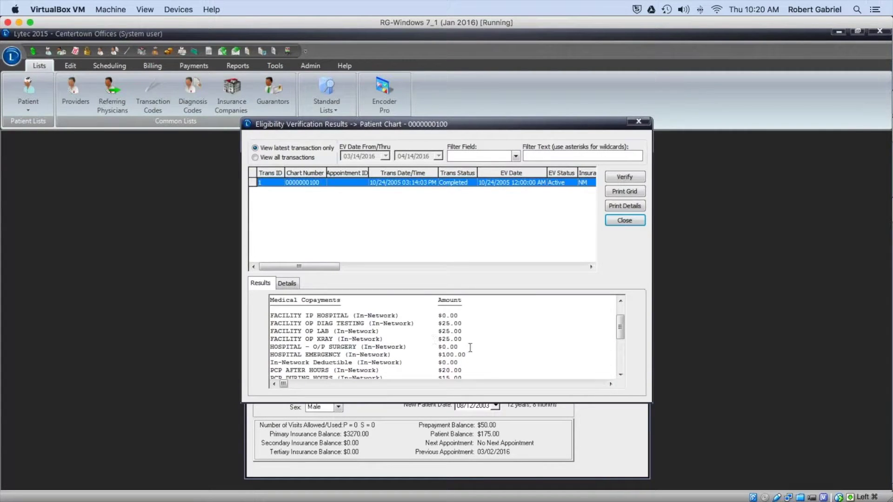
drag(622, 333, 622, 359)
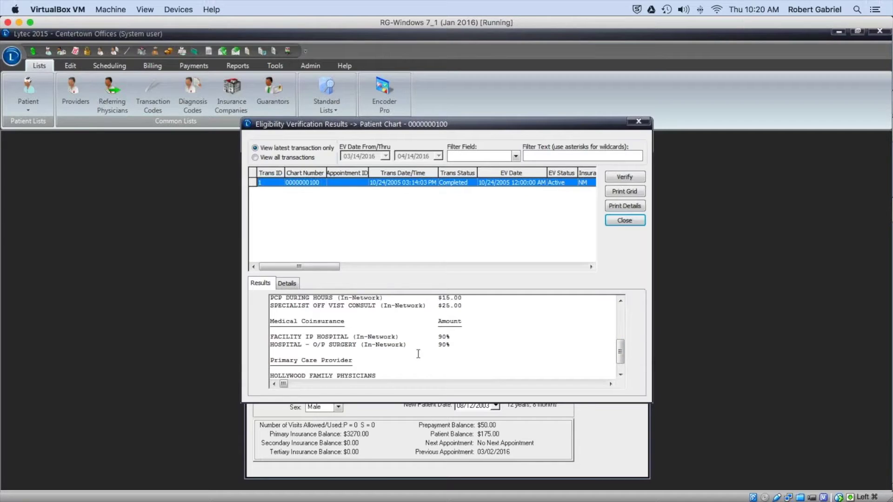
drag(623, 351, 622, 317)
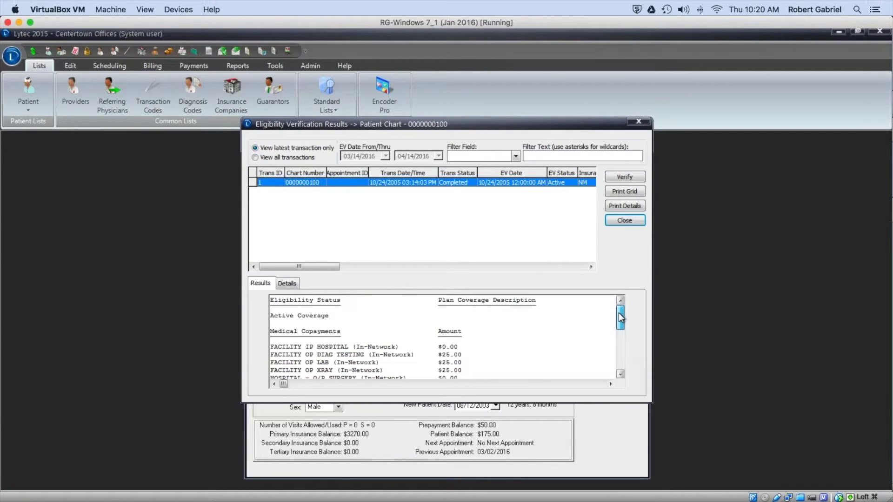
Step: Request real-time verification of the patient's primary insurance (MEDICARE) and review the eligibility transaction's details before closing the patient record
click(622, 178)
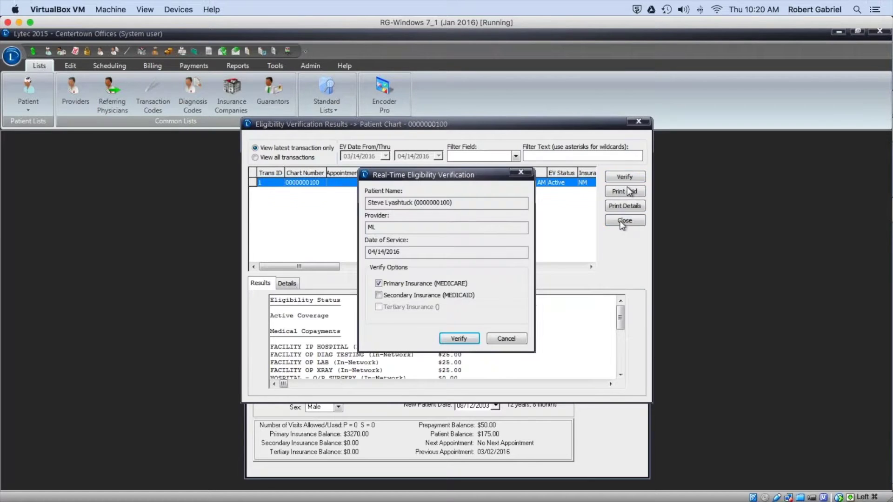
click(459, 338)
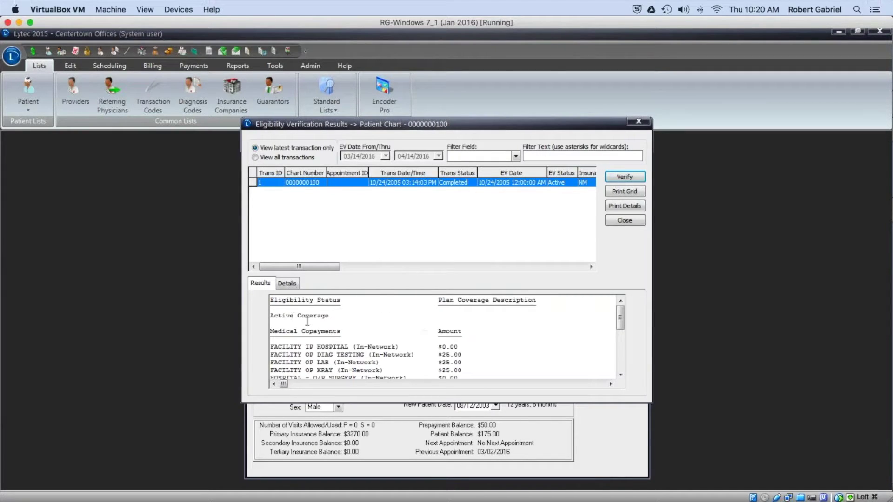
click(289, 285)
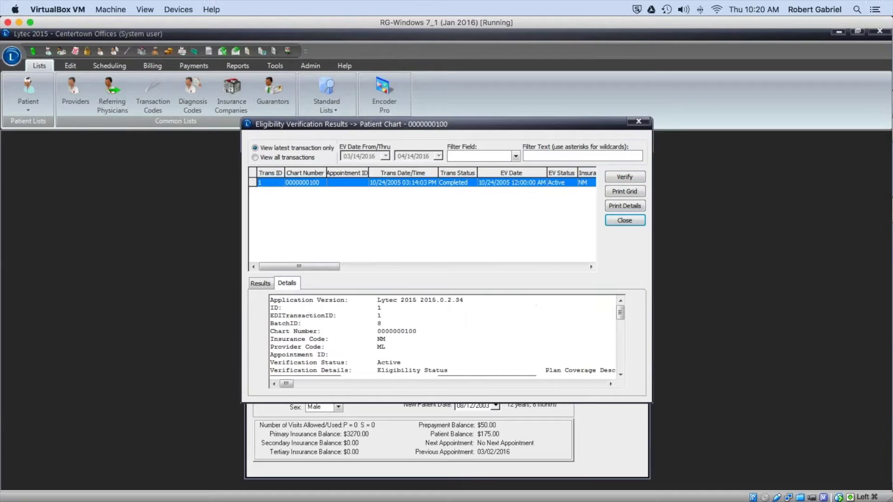
mouse_move(623, 314)
mouse_down()
mouse_move(622, 356)
mouse_move(620, 316)
mouse_up()
click(260, 284)
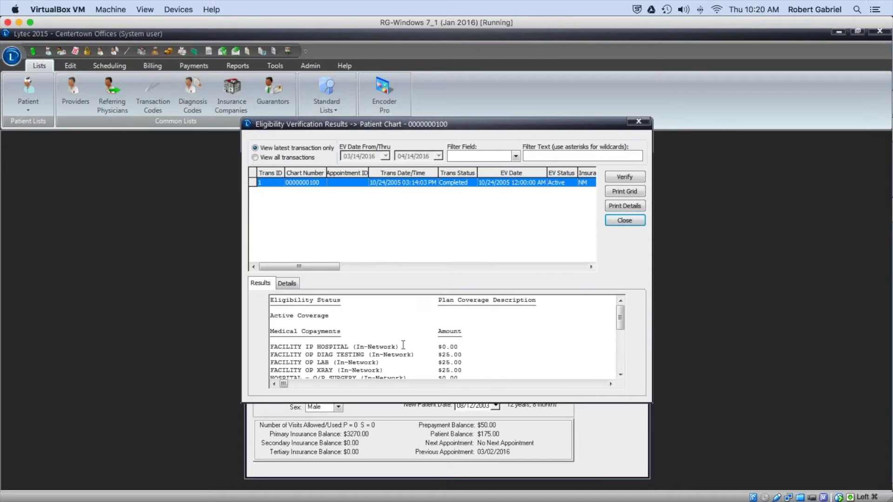
click(628, 223)
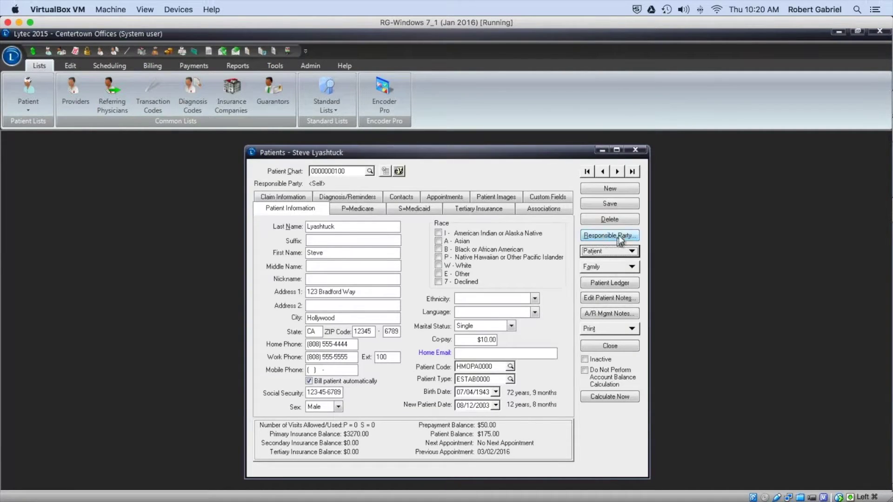
click(636, 151)
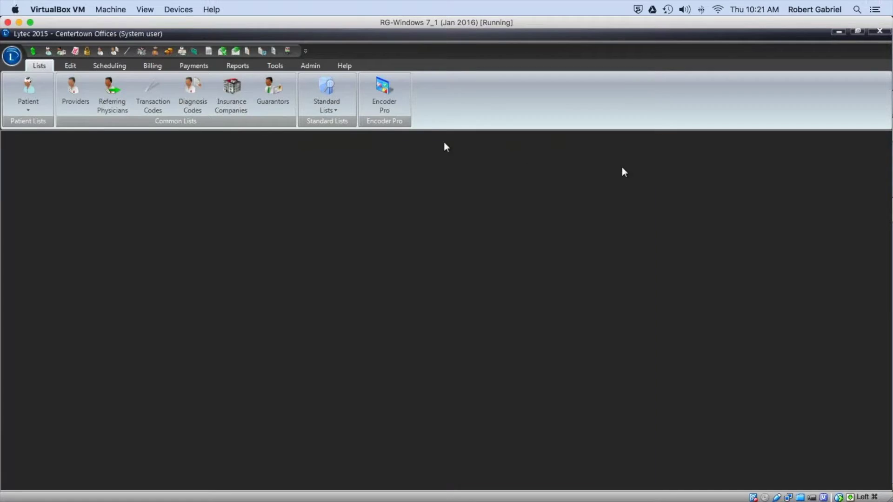
Step: Schedule an appointment on 04/14/2016 at 9:30 AM for the same patient, the first one in the patient list
click(111, 68)
click(128, 106)
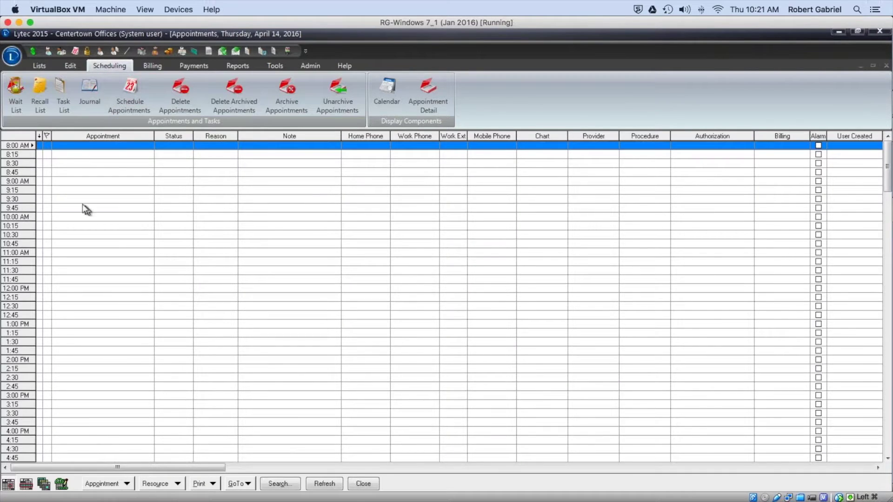
click(82, 203)
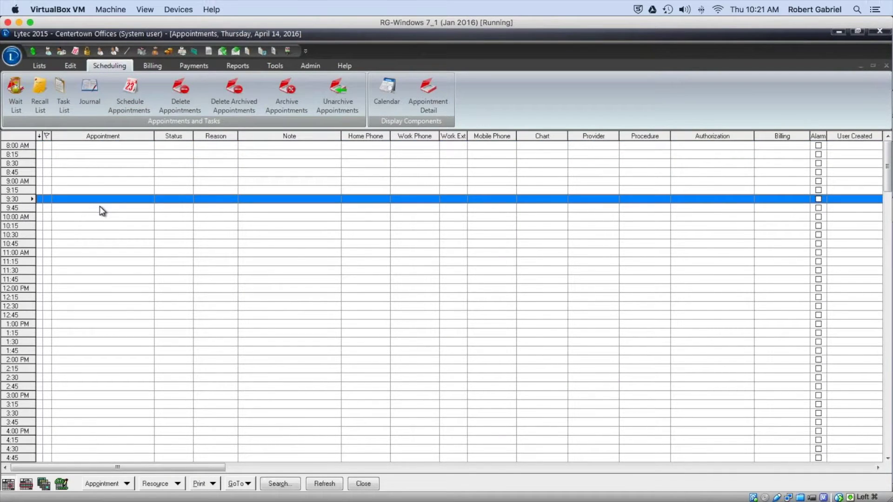
double_click(100, 205)
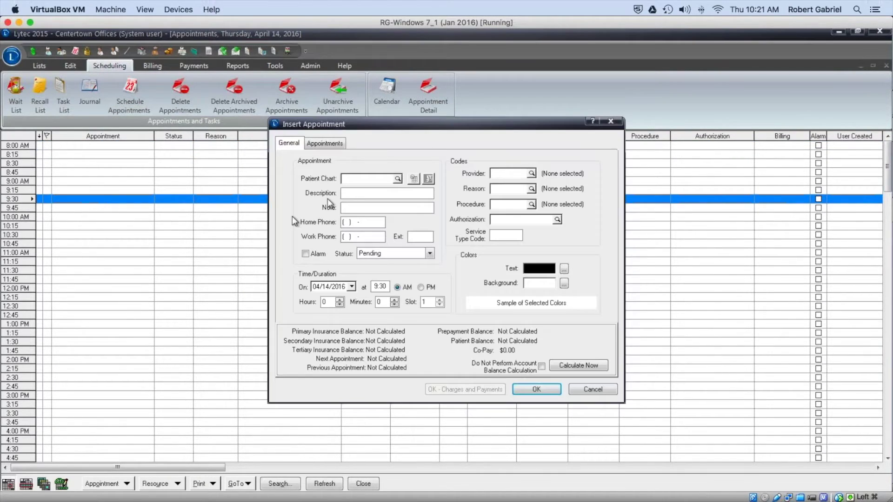
click(397, 179)
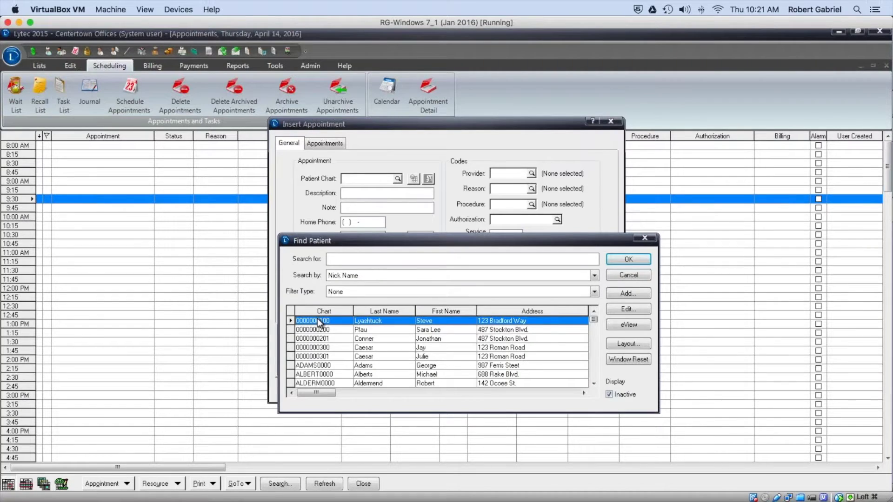
double_click(317, 320)
click(523, 389)
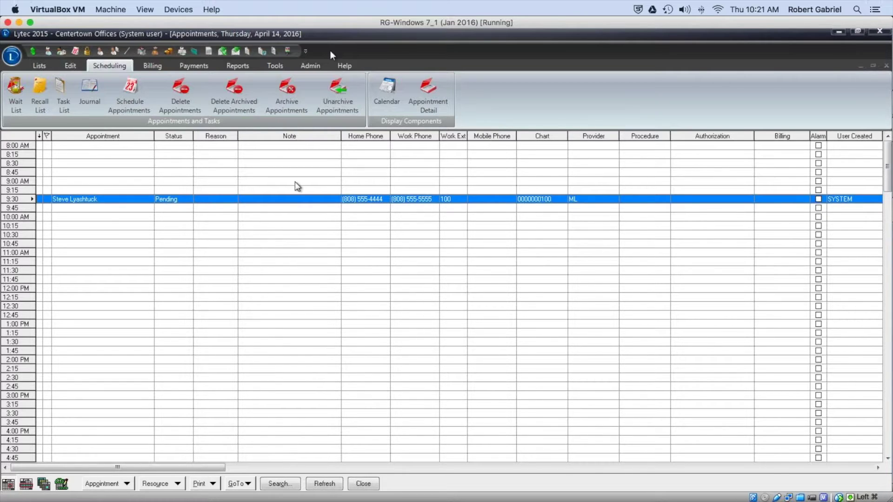
Step: Add a daily scheduled eligibility verification task described as "check eligablity", running at 7:00 AM
click(273, 66)
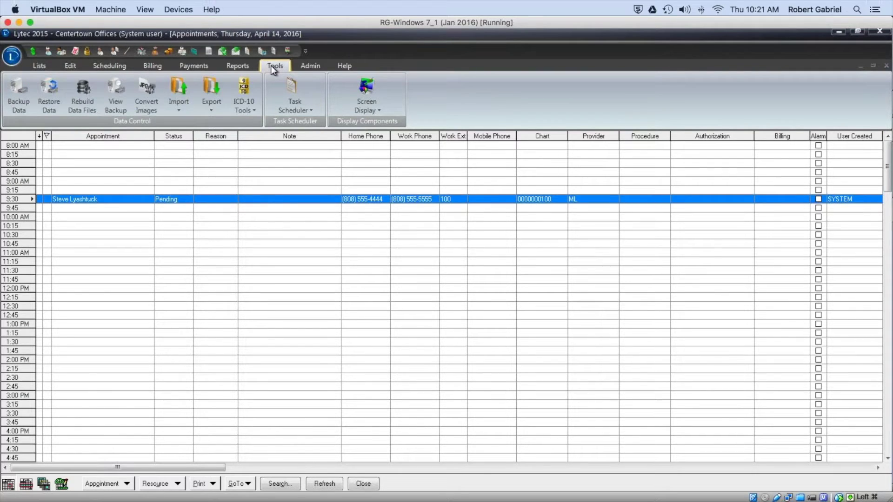
click(303, 108)
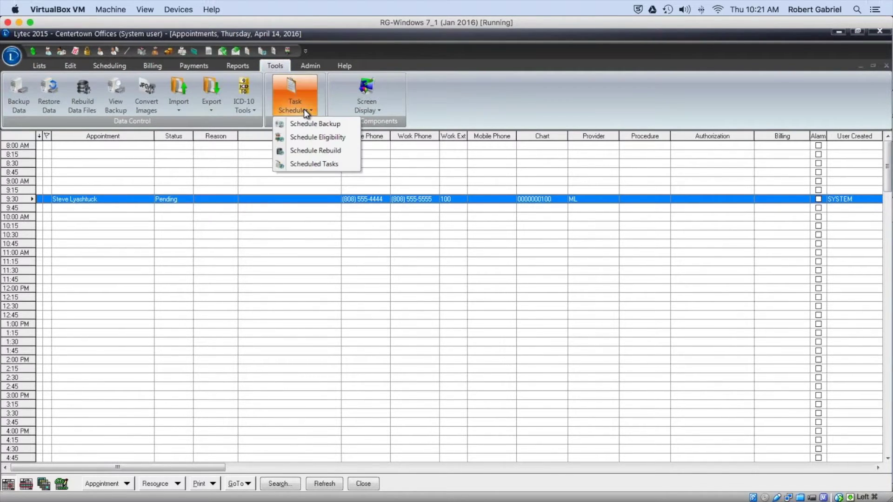
click(322, 139)
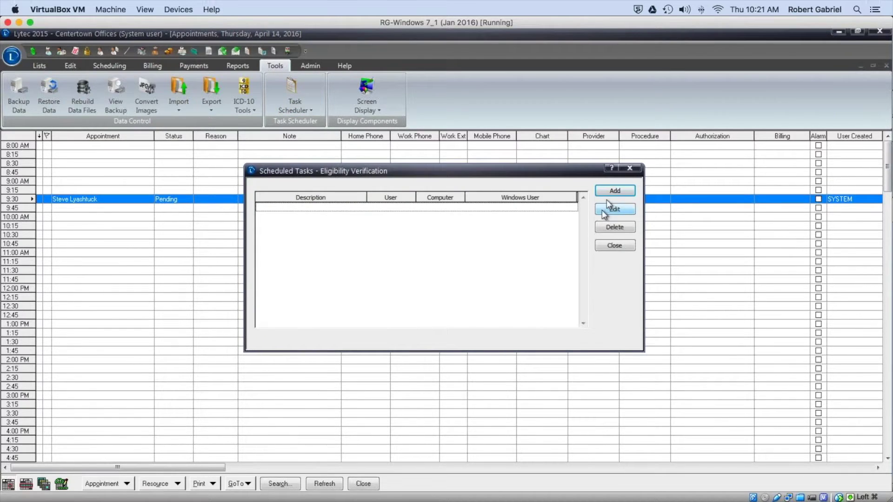
click(613, 191)
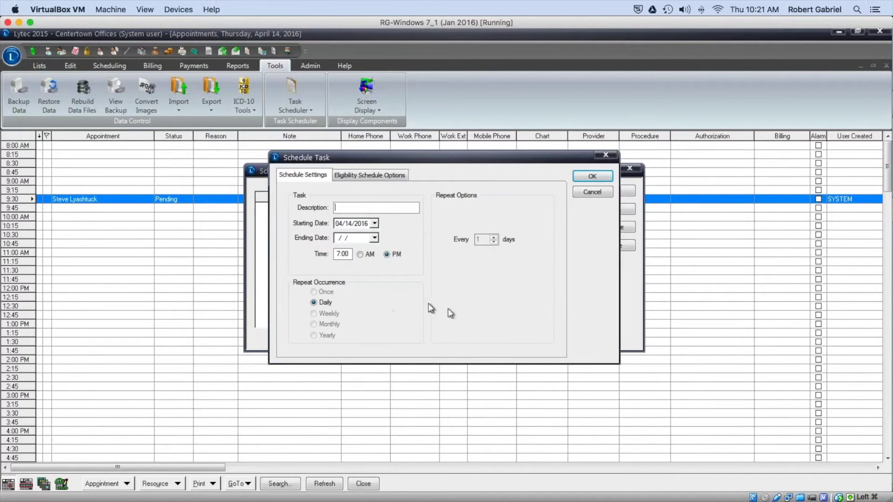
text(check eligablity)
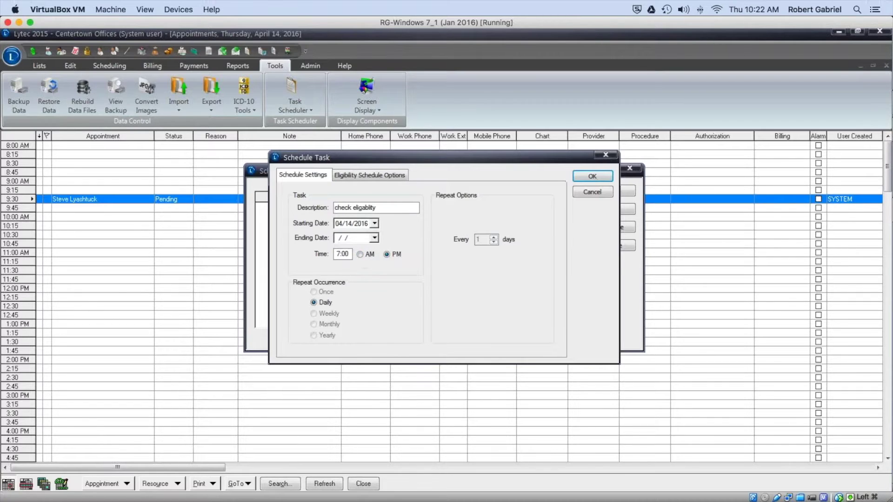
click(359, 254)
Step: Set the task to verify patient eligibility 2 days prior to the appointment date and save the scheduled task
click(359, 176)
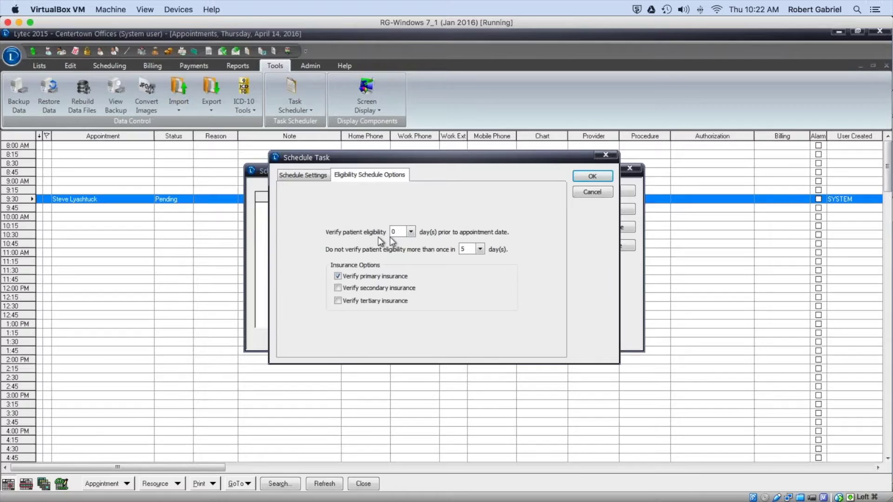
click(411, 232)
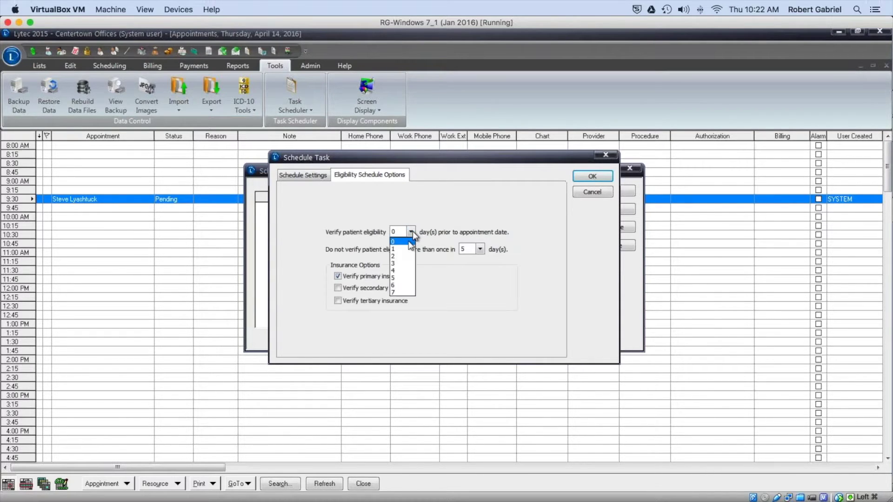
click(401, 253)
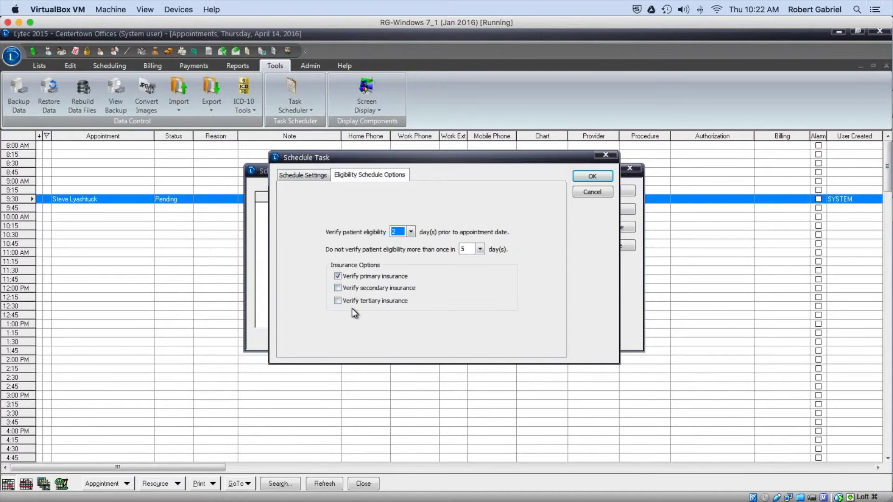
click(592, 177)
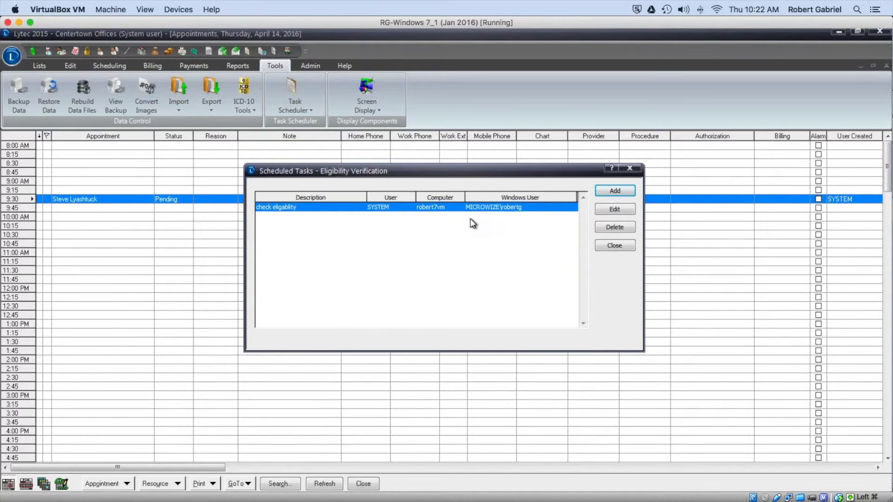
click(637, 168)
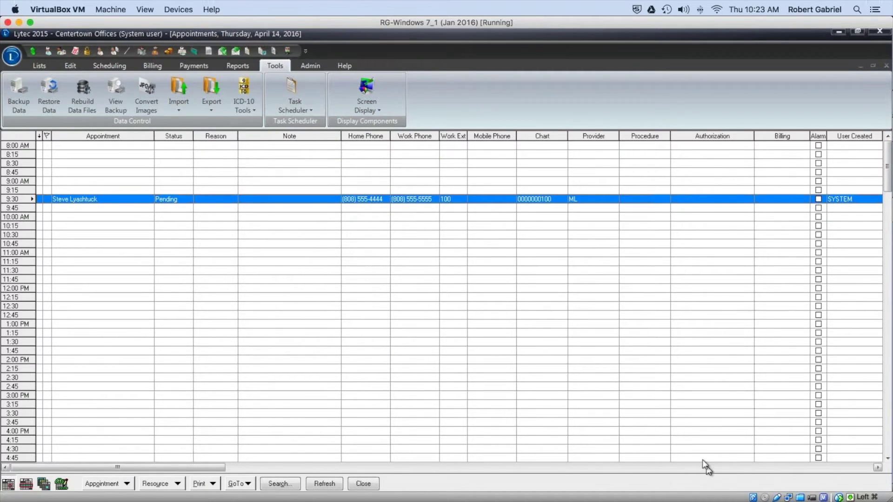
Step: Request eligibility verification directly from the patient's 9:30 AM appointment in the schedule and close the results
click(877, 468)
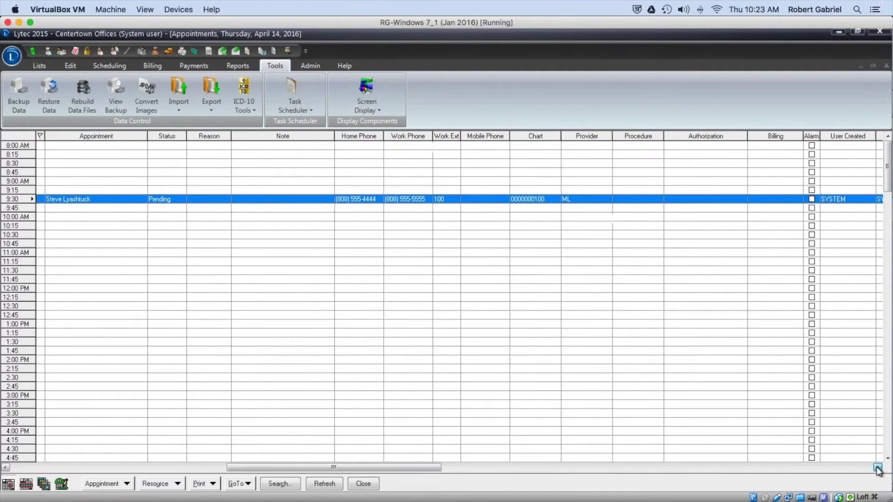
drag(666, 470, 238, 484)
right_click(131, 198)
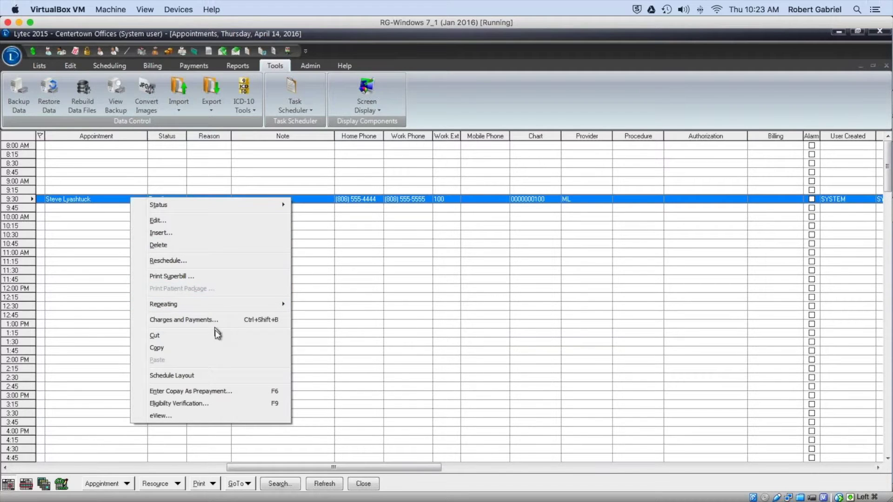
click(228, 404)
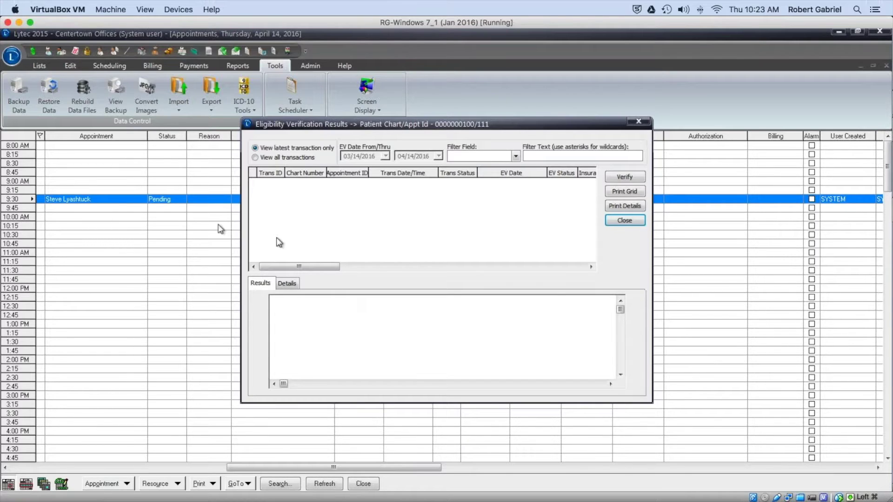
click(635, 176)
click(451, 339)
click(637, 122)
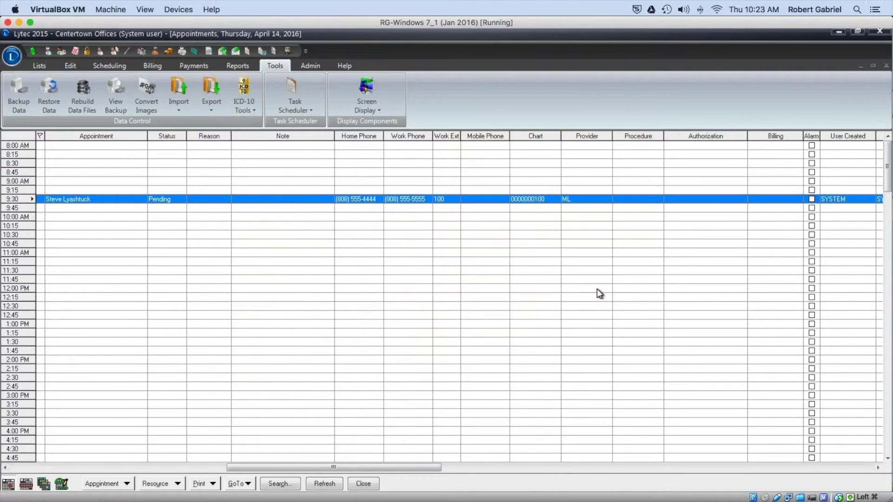
Step: Switch to the PowerPoint slide show and advance from the Eligibility slide to the Call Confirmation slide
mouse_move(581, 486)
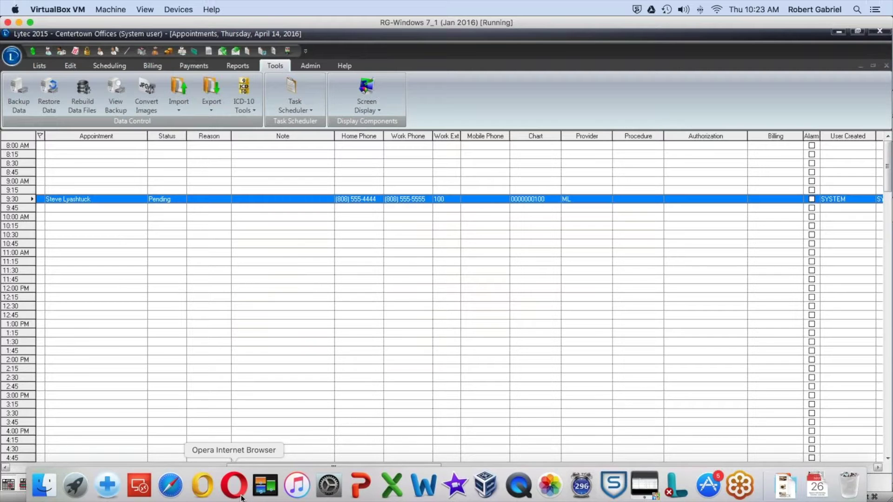
click(361, 486)
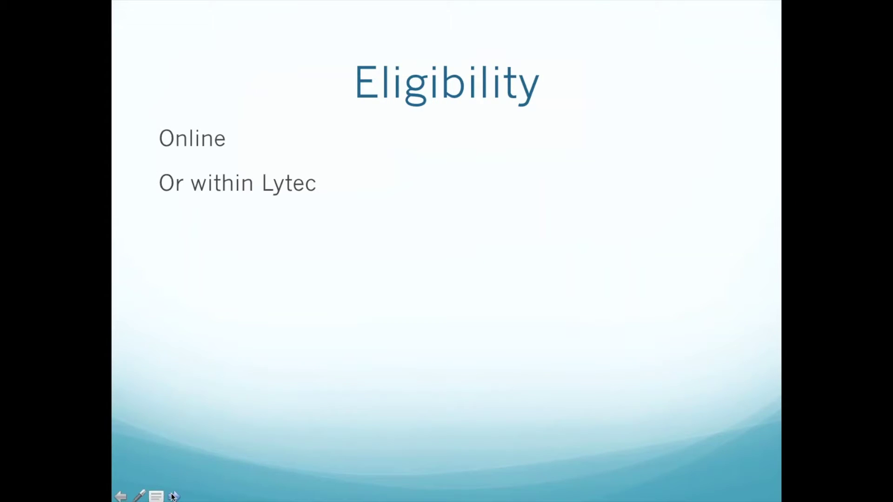
click(173, 497)
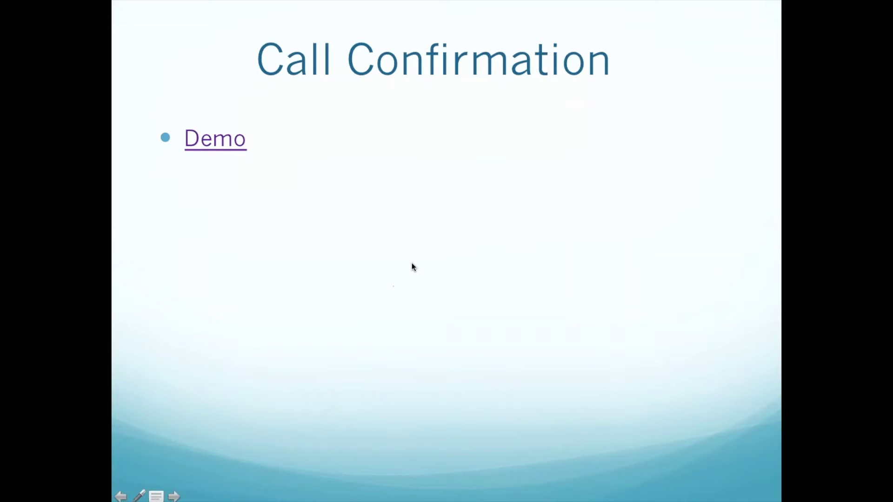